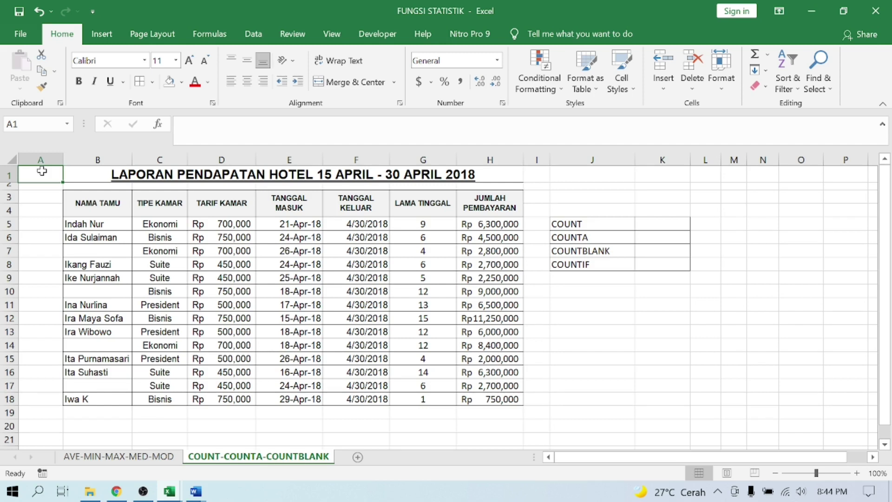
# - Examine the payment amounts in the first rows of the JUMLAH PEMBAYARAN column, starting at H5
pyautogui.click(513, 227)
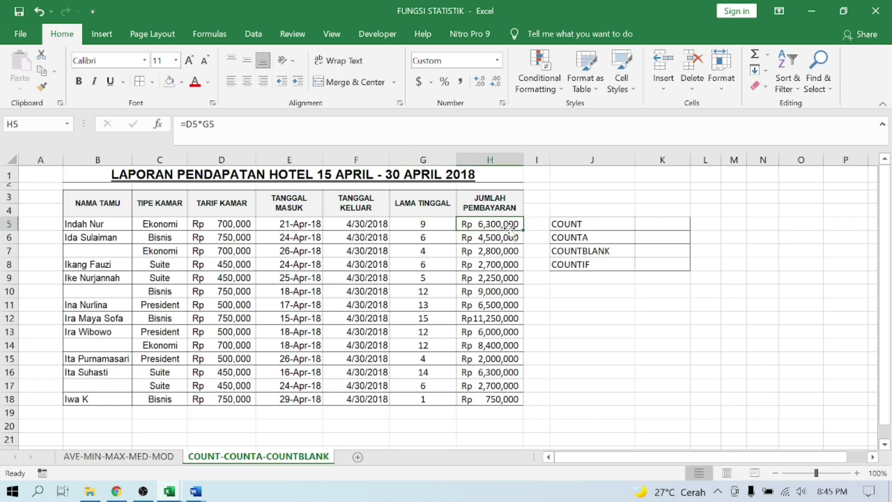
pyautogui.press('Up')
pyautogui.press('Down')
pyautogui.press('Down')
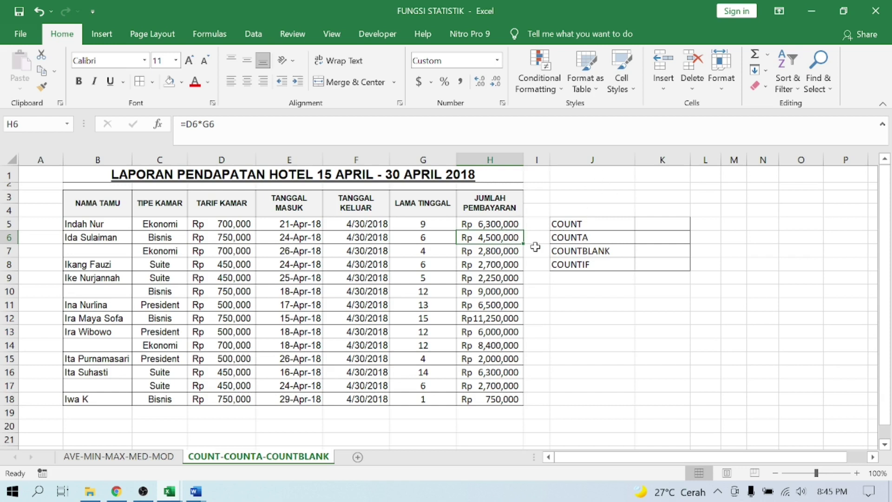
pyautogui.click(506, 227)
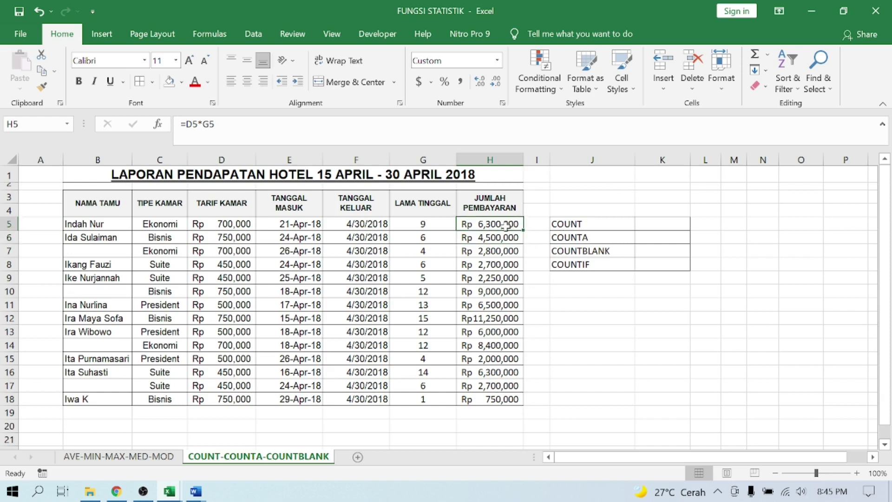
pyautogui.press('Down')
pyautogui.press('Down')
pyautogui.press('Down')
pyautogui.press('Down')
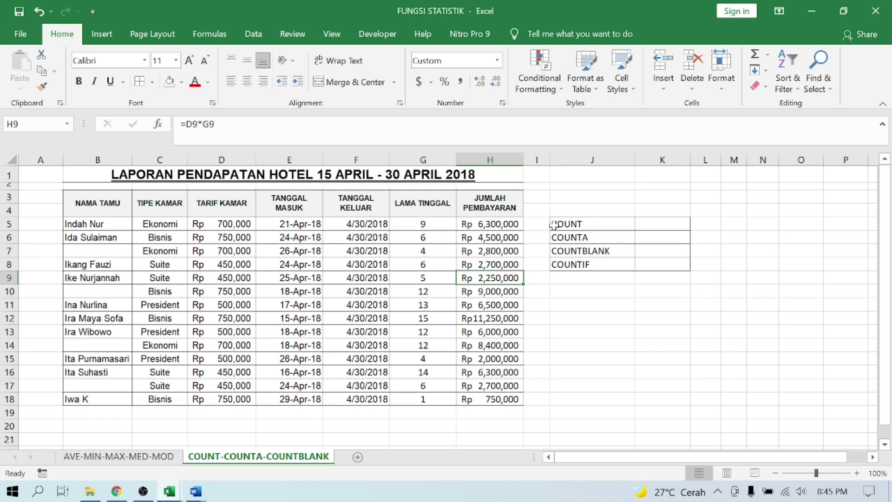
pyautogui.click(497, 228)
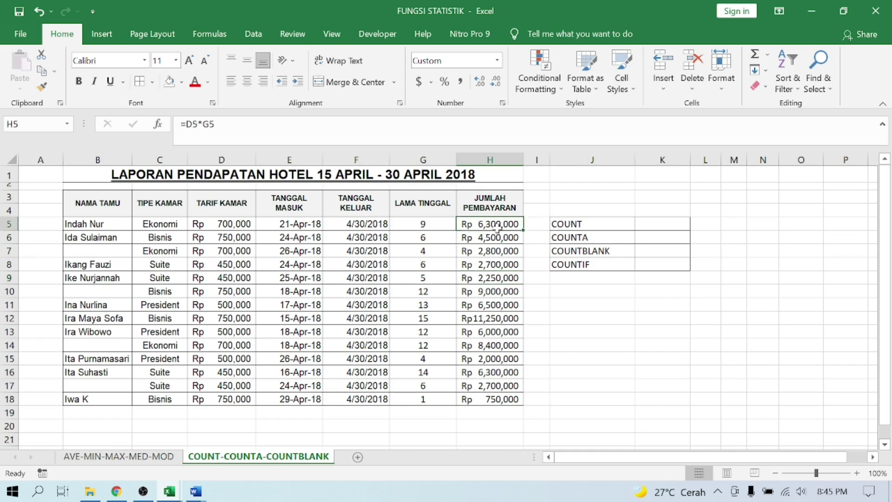
# - Enter =COUNT(Jumlah_pemby) in K5, beside the COUNT label, to count the entries in the JUMLAH PEMBAYARAN column
pyautogui.click(652, 220)
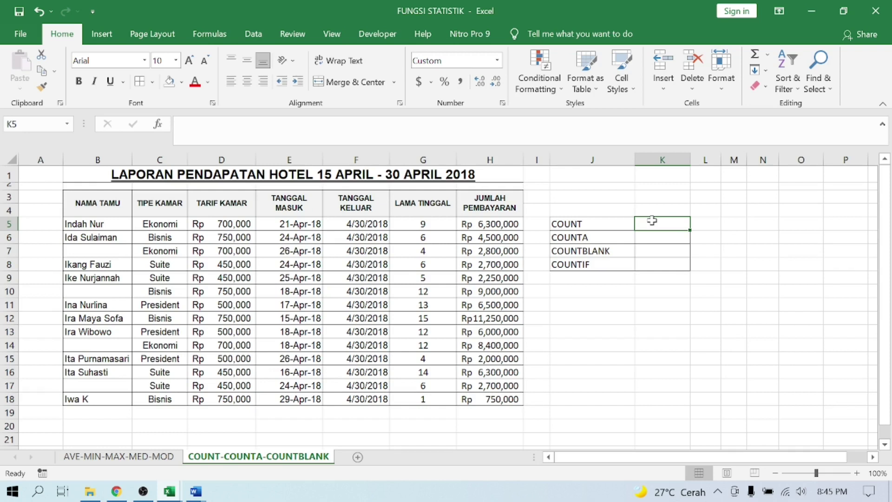
pyautogui.write('=')
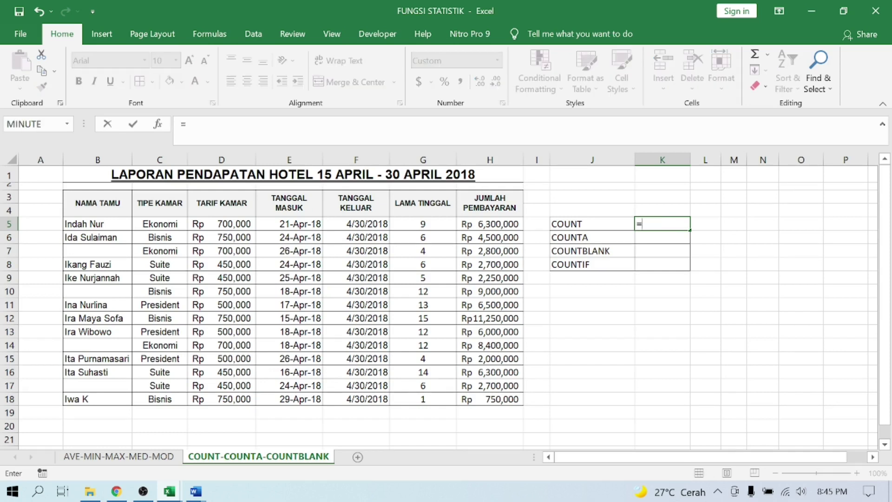
pyautogui.write('COUNT(')
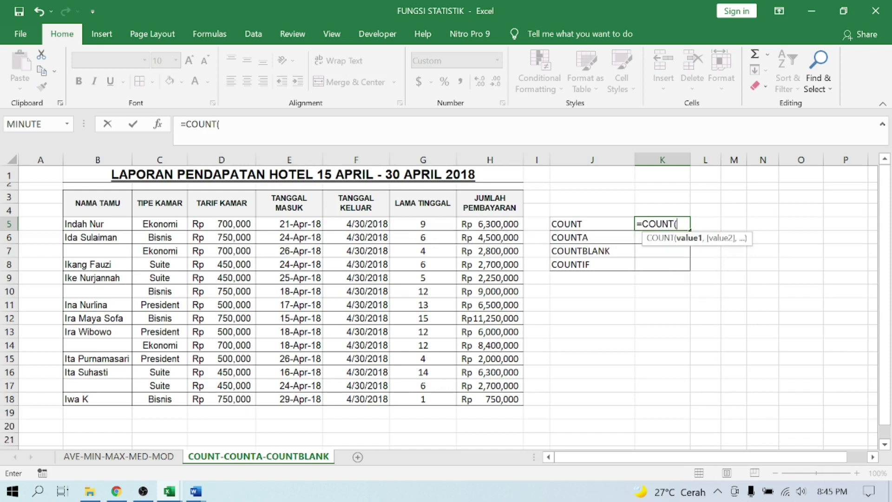
pyautogui.click(494, 227)
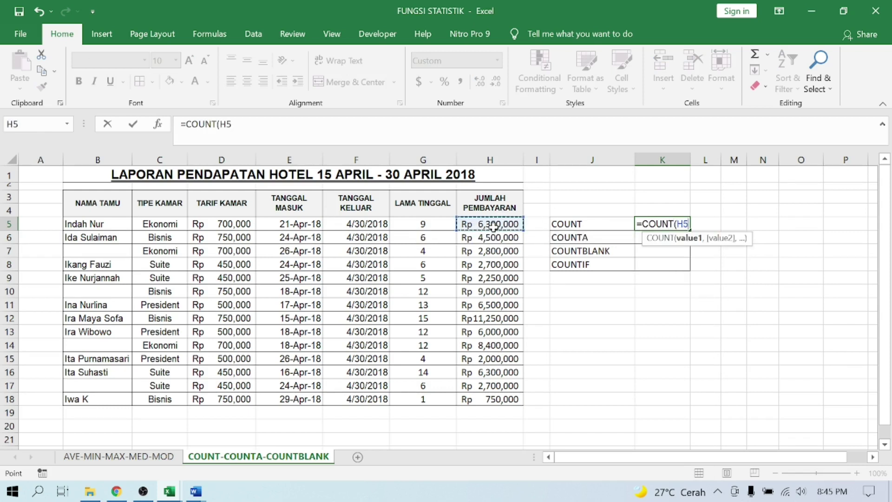
pyautogui.hotkey('shift', 'Down')
pyautogui.hotkey('ctrl', 'shift', 'Down')
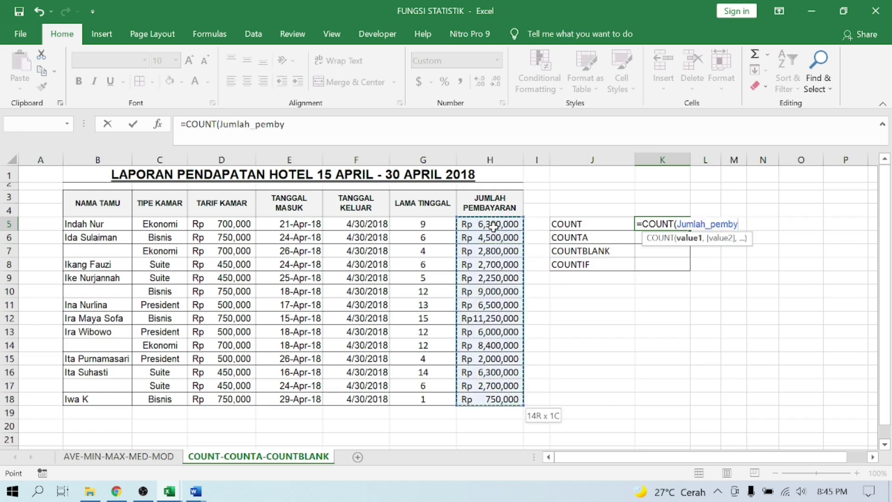
pyautogui.write(')')
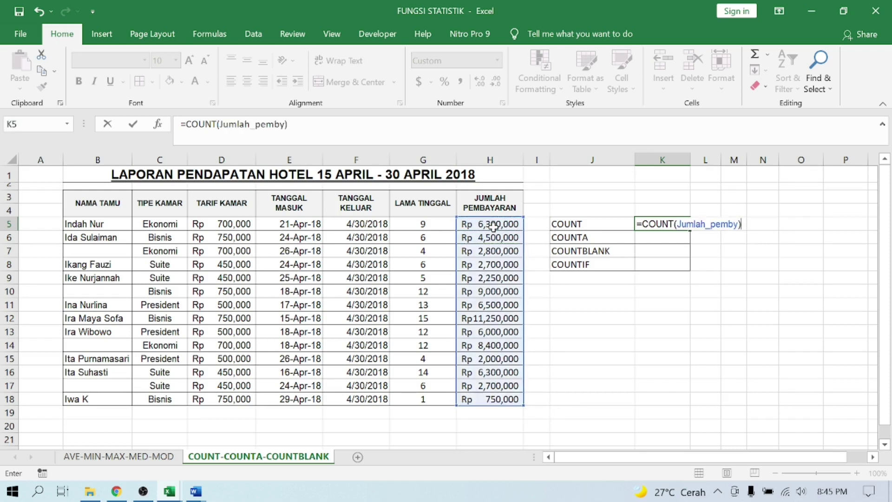
pyautogui.press('Return')
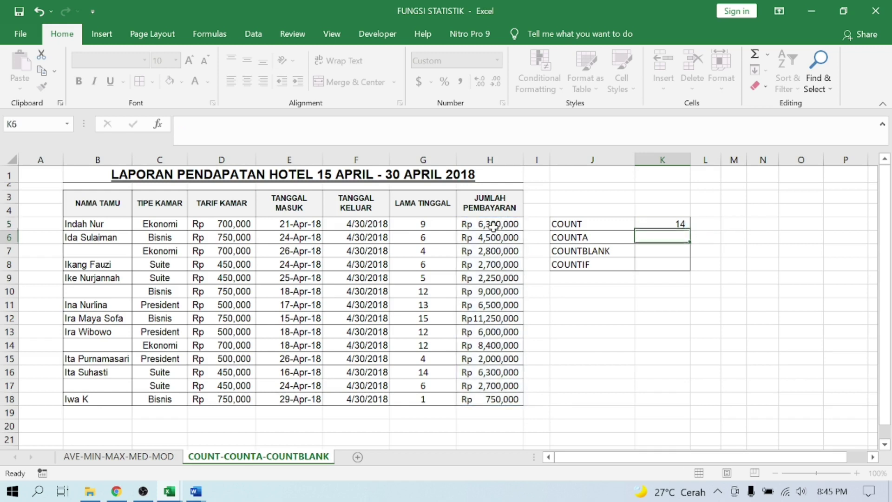
# - Check the COUNT formula in K5 against the JUMLAH PEMBAYARAN entries, going through the column from H5 to H18
pyautogui.click(642, 223)
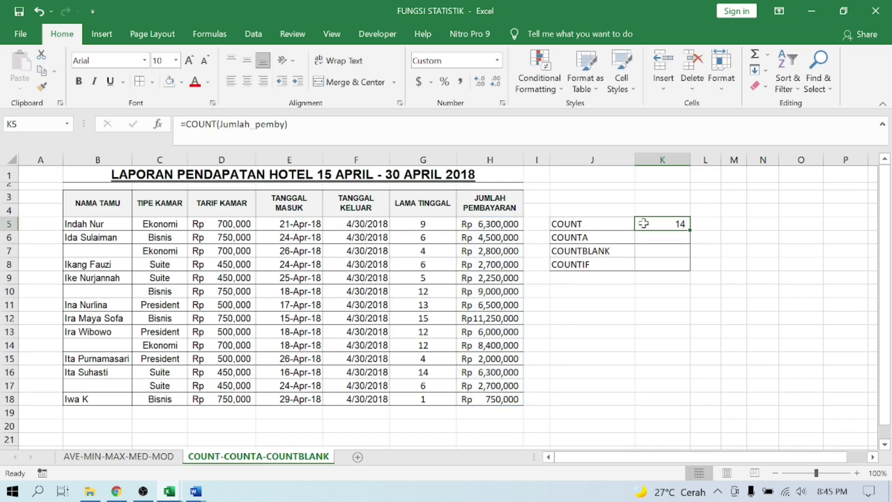
pyautogui.click(499, 223)
pyautogui.press('Down')
pyautogui.press('Down')
pyautogui.press('Down')
pyautogui.press('Down')
pyautogui.press('Down')
pyautogui.press('Down')
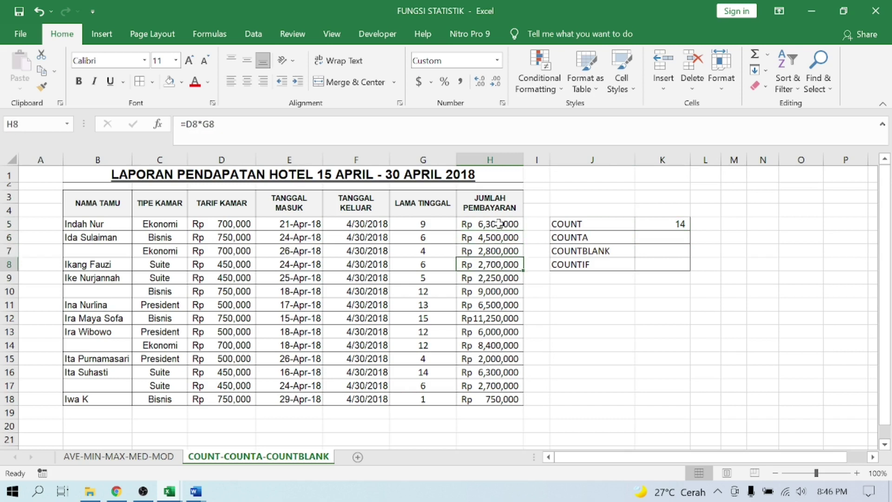
pyautogui.press('Down')
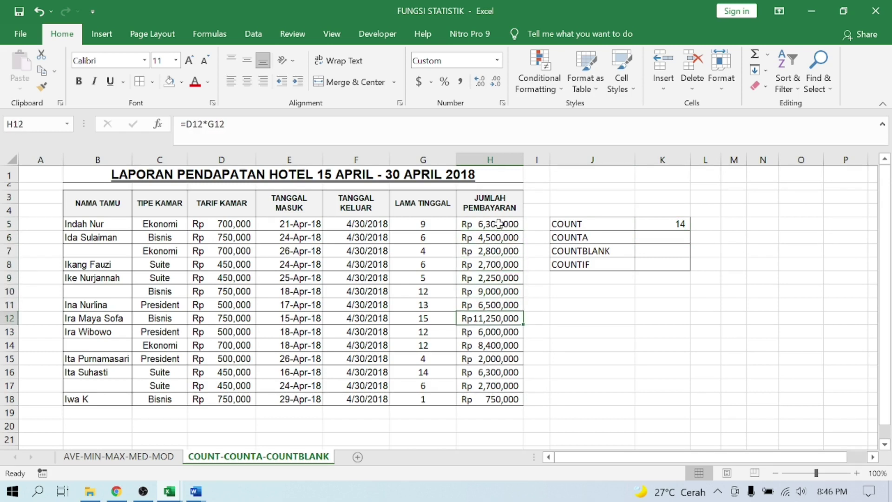
pyautogui.press('Down')
pyautogui.press('Down')
pyautogui.press('Down')
pyautogui.press('Down')
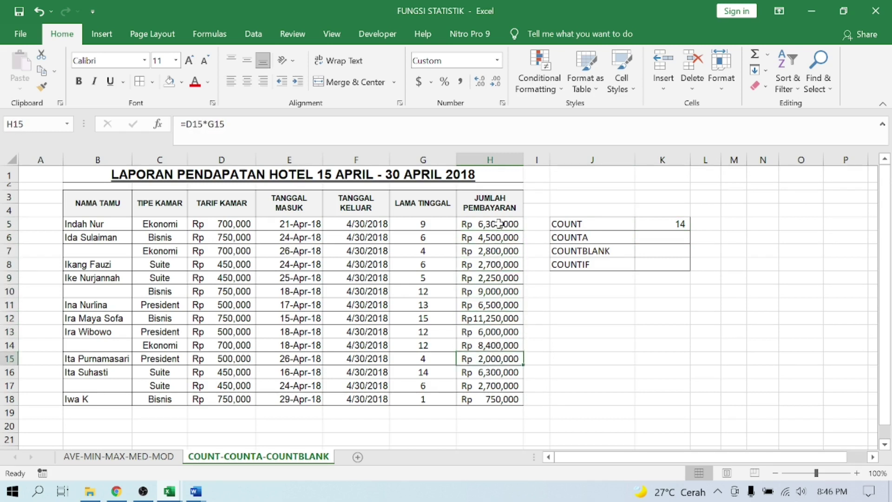
pyautogui.press('Down')
pyautogui.press('Down')
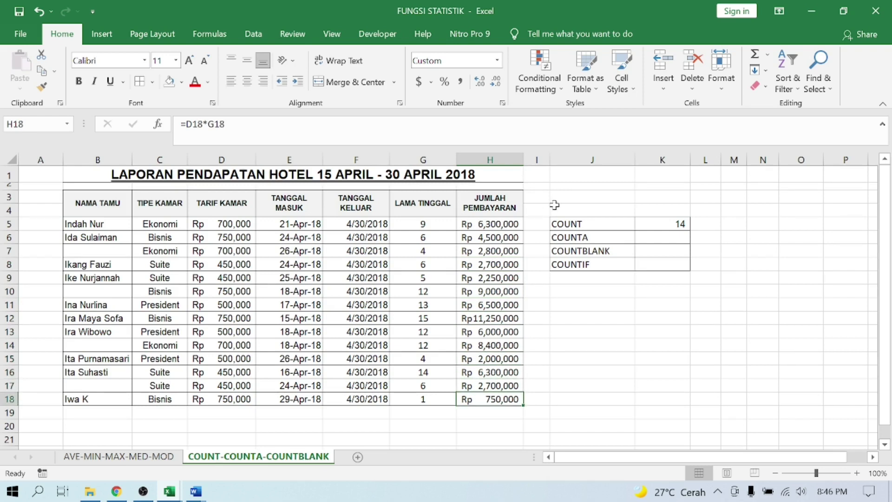
pyautogui.click(507, 219)
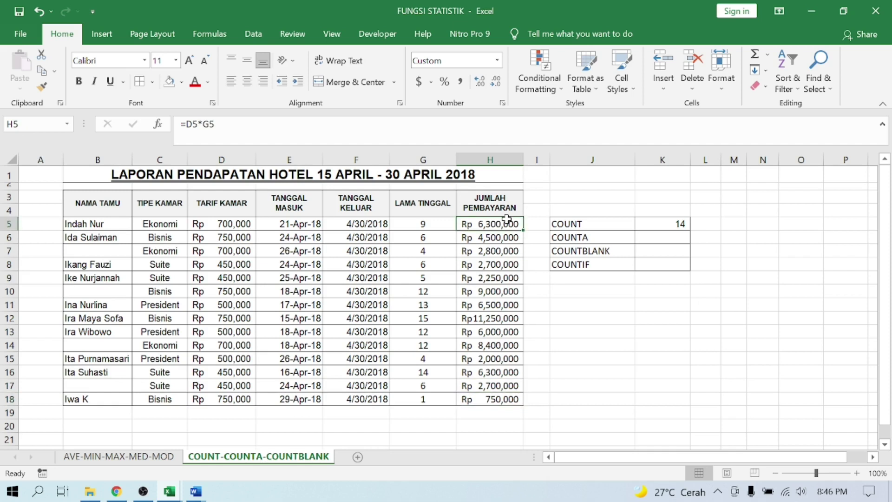
# - Enter a COUNT formula in L5 over all the TANGGAL KELUAR dates from F5 down
pyautogui.click(697, 224)
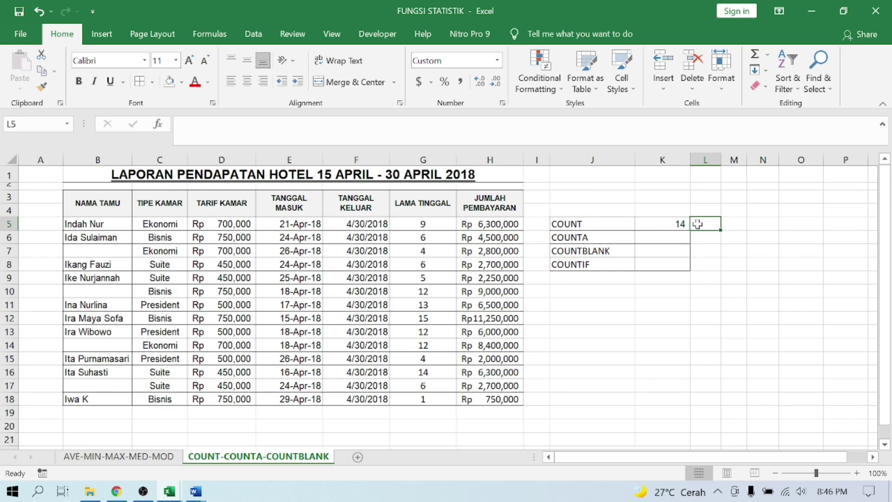
pyautogui.write('=COUNT')
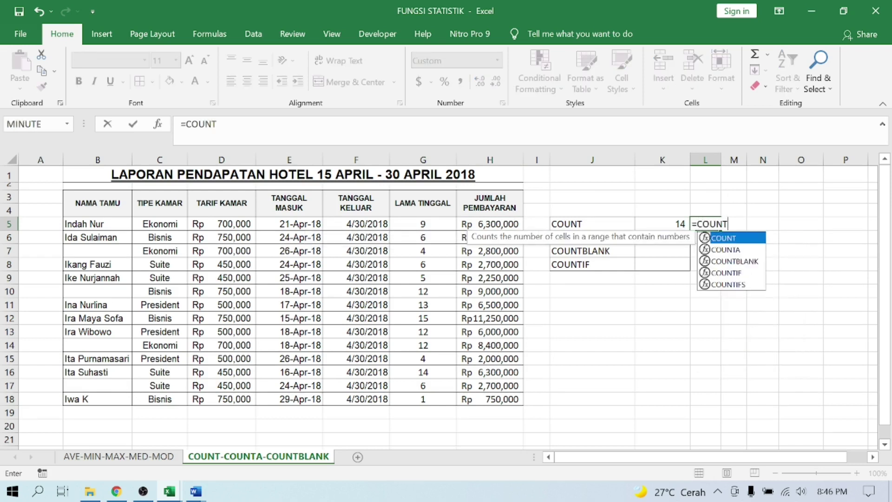
pyautogui.write('(')
pyautogui.click(353, 224)
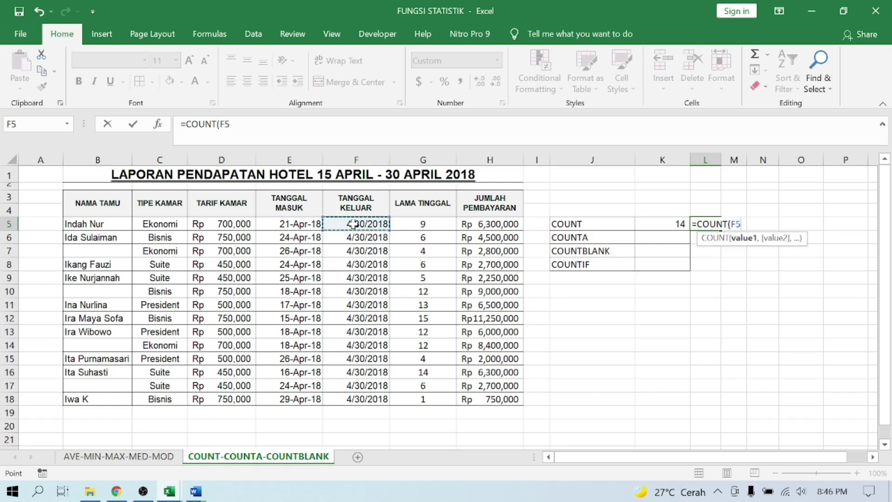
pyautogui.hotkey('ctrl', 'shift', 'Down')
pyautogui.write(')')
pyautogui.press('Return')
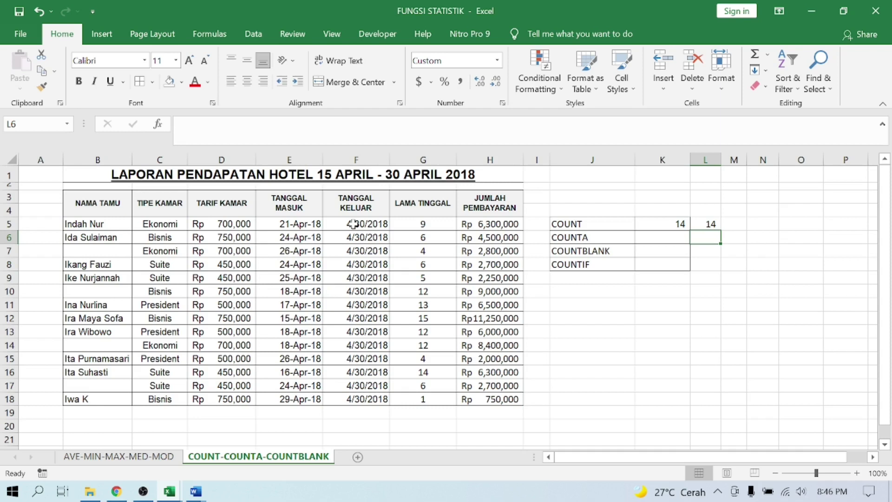
# - Enter =COUNT(C5:C18) in M5 to apply COUNT to the text entries in the TIPE KAMAR column
pyautogui.press('Up')
pyautogui.press('Right')
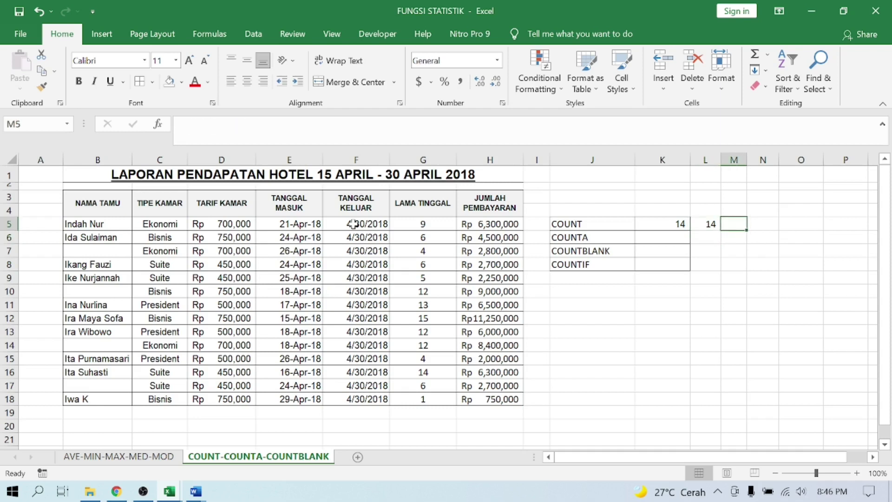
pyautogui.write('=')
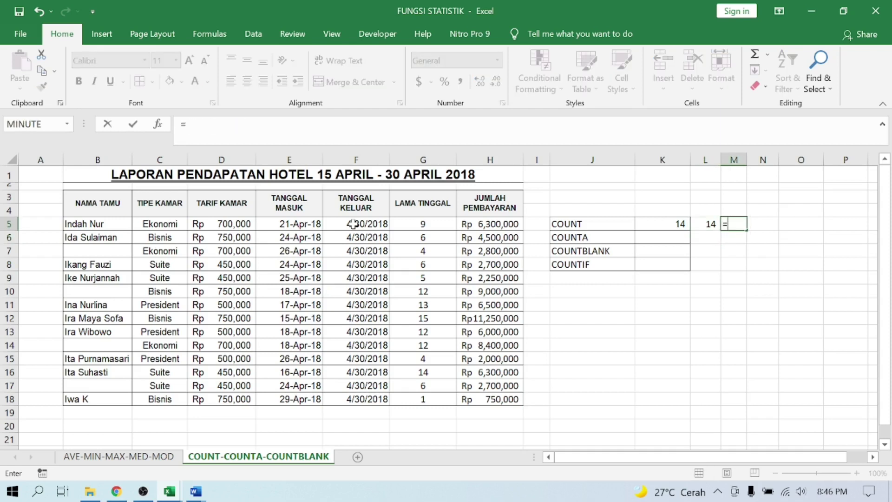
pyautogui.write('COUNT(')
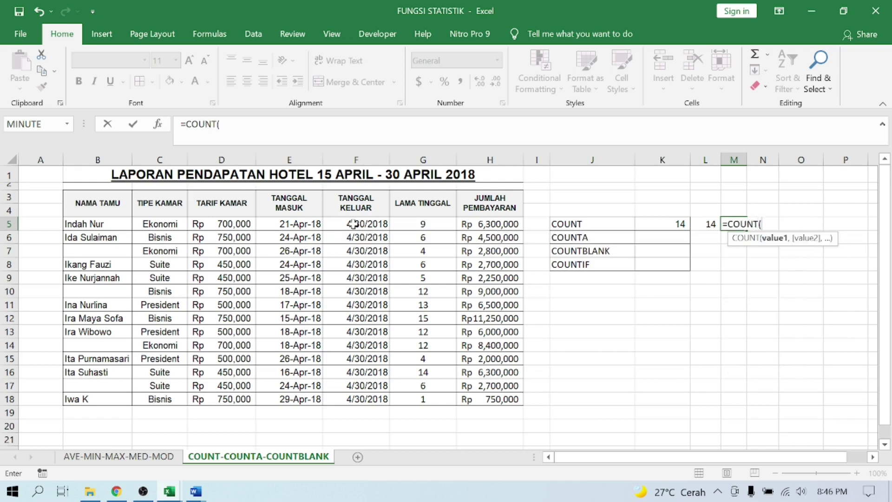
pyautogui.click(156, 222)
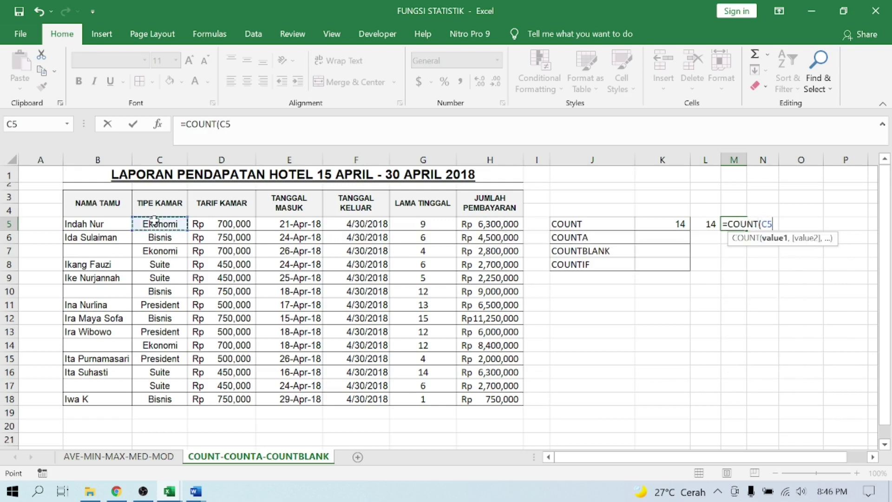
pyautogui.hotkey('ctrl', 'shift', 'Down')
pyautogui.write(')')
pyautogui.press('Return')
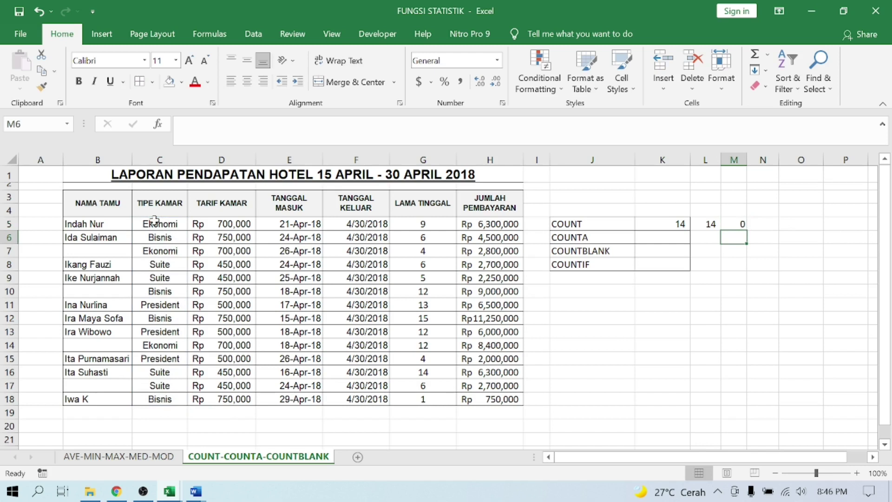
# - Enter =COUNTA(C5:C18) in K6, beside the COUNTA label, to count the filled TIPE KAMAR cells
pyautogui.press('Up')
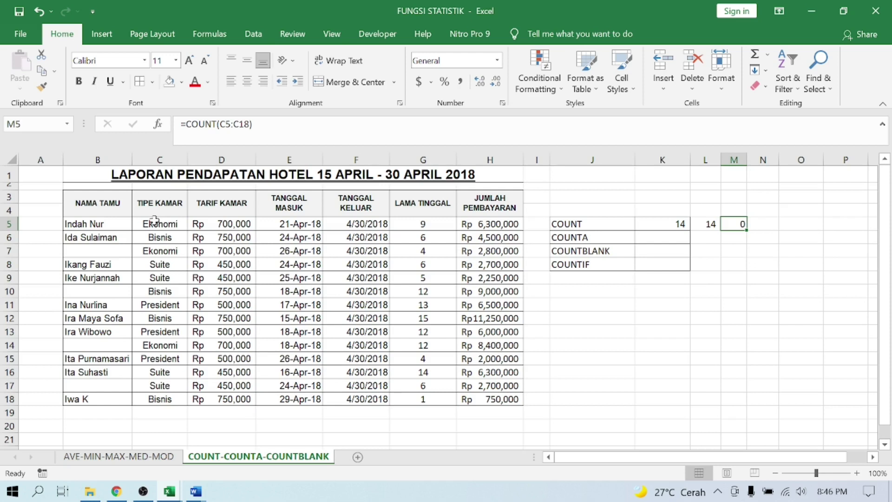
pyautogui.press('Left')
pyautogui.press('Left')
pyautogui.press('Down')
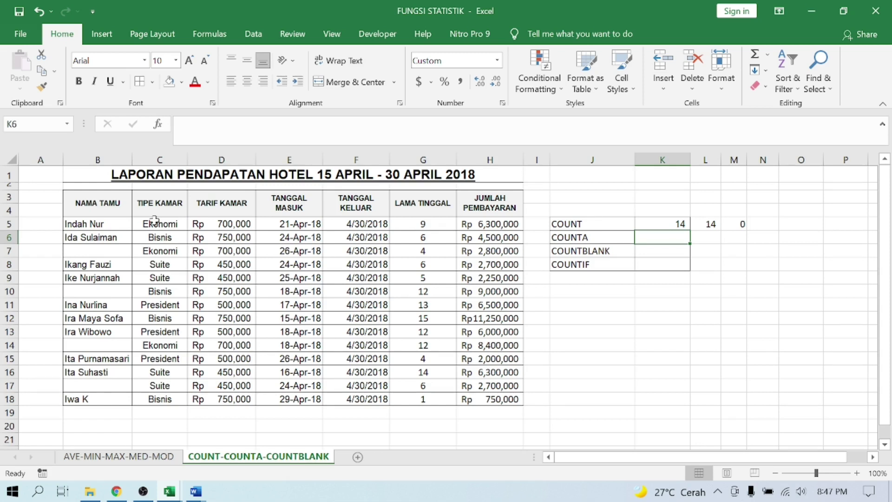
pyautogui.write('=')
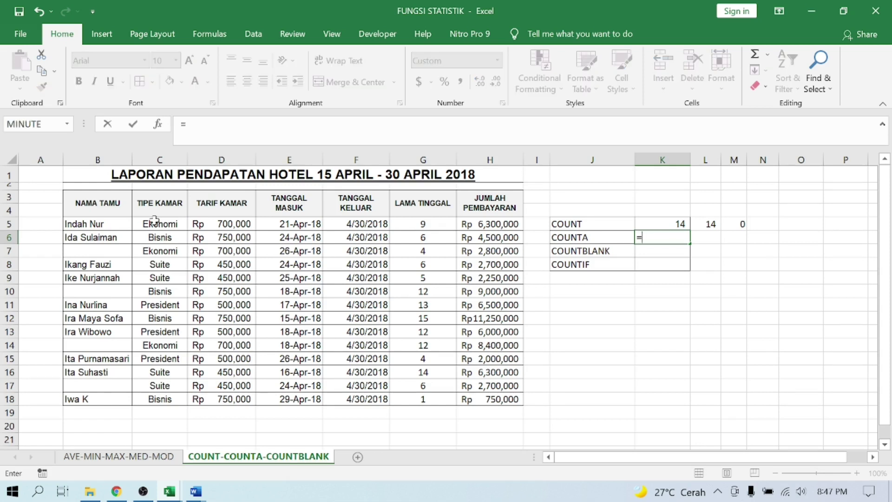
pyautogui.write('COUNTA(')
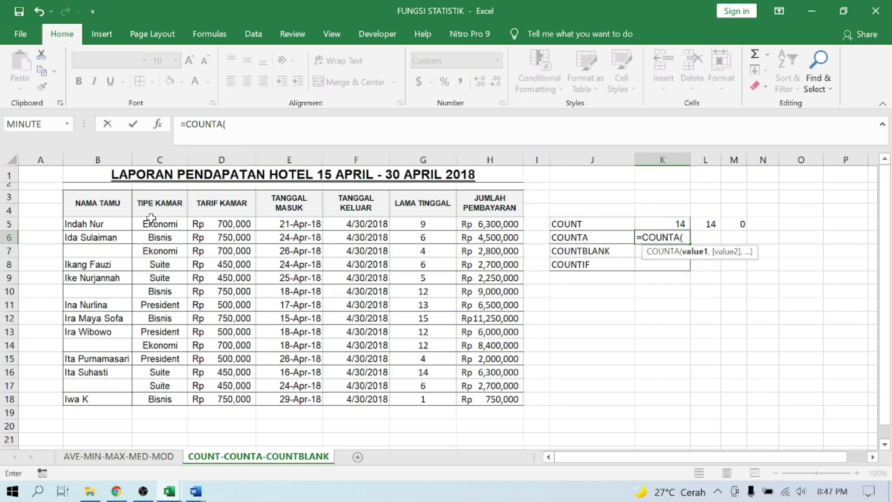
pyautogui.click(153, 222)
pyautogui.hotkey('ctrl', 'shift', 'Down')
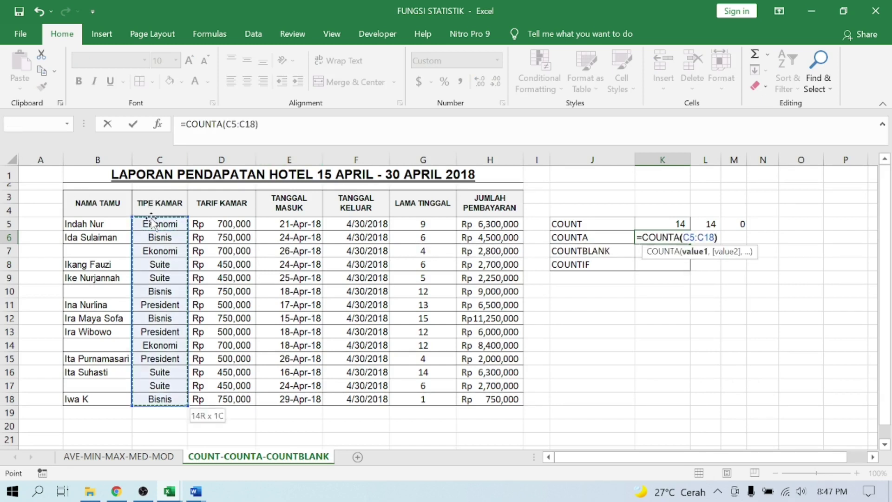
pyautogui.write(')')
pyautogui.press('Return')
# - Try =SUM(C5:D18) in L6 over the TIPE KAMAR and TARIF KAMAR columns
pyautogui.press('Up')
pyautogui.press('Right')
pyautogui.write('=')
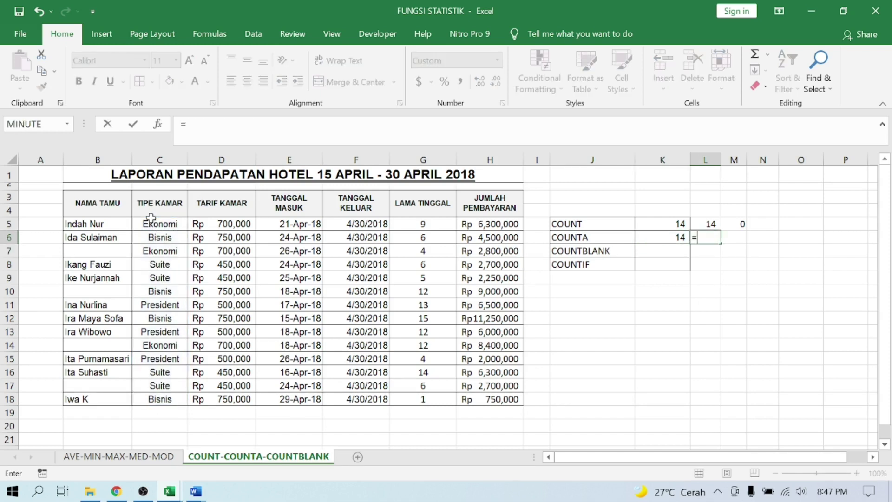
pyautogui.write('SUM(')
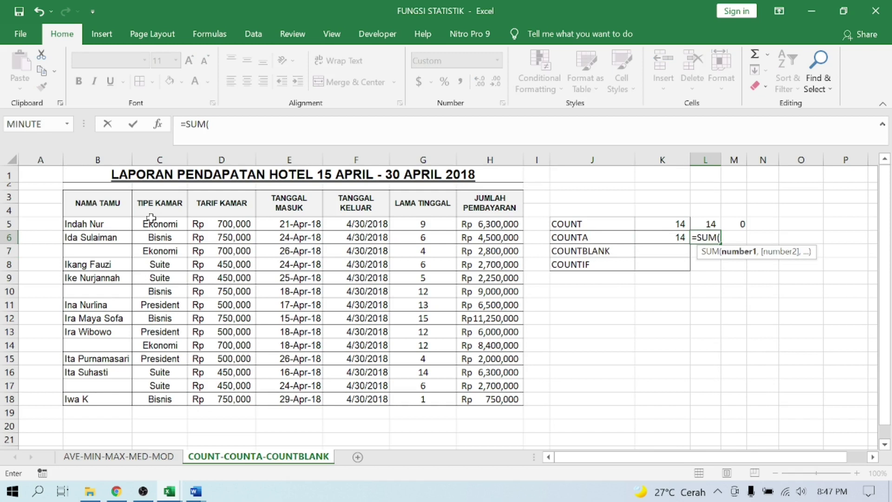
pyautogui.click(151, 218)
pyautogui.hotkey('ctrl', 'shift', 'Down')
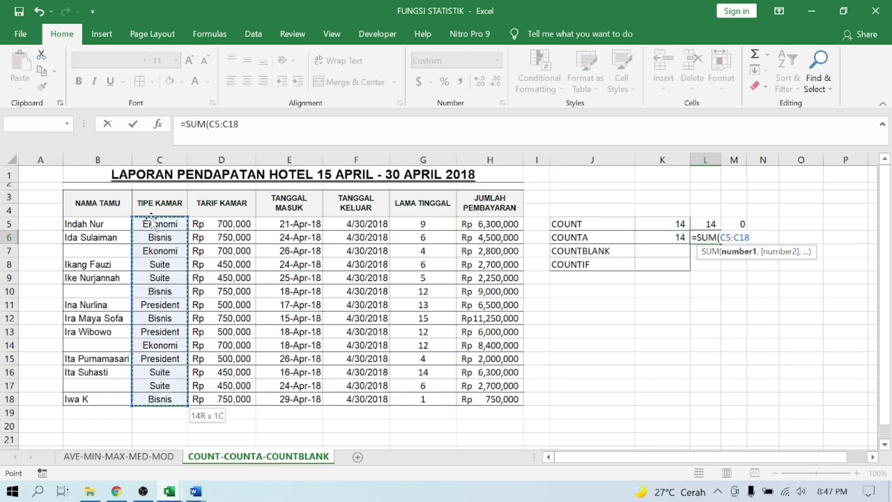
pyautogui.hotkey('shift', 'Right')
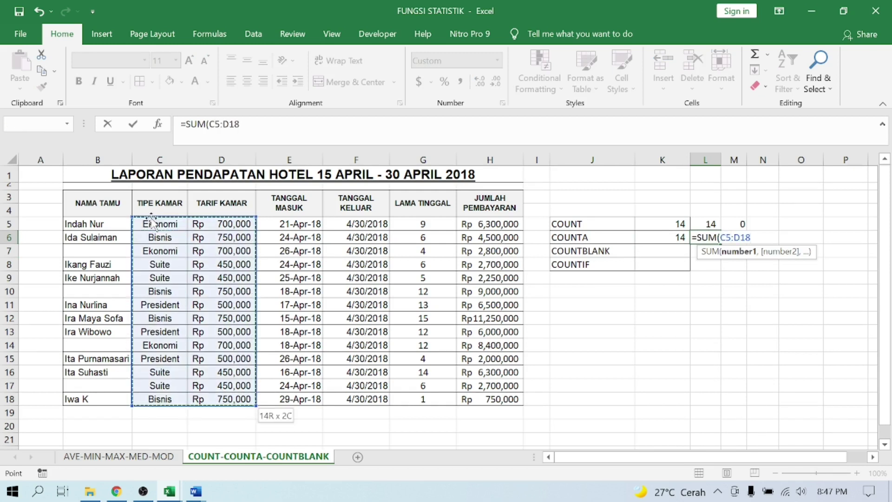
pyautogui.write(')')
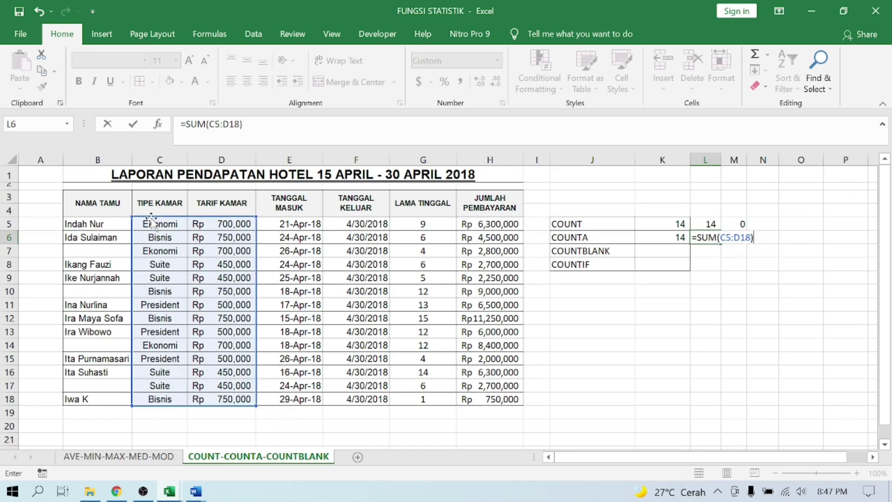
pyautogui.press('Return')
pyautogui.press('Up')
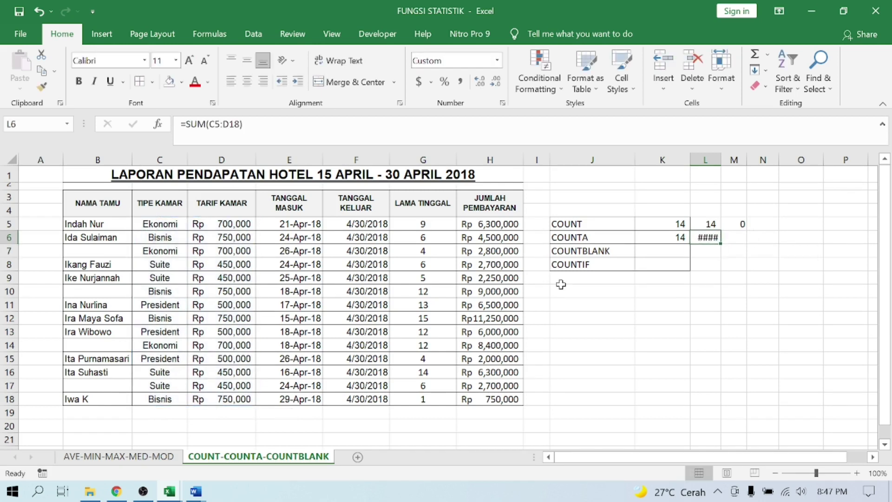
# - Fit column L to its contents and enter =COUNTA(C5:D18) in L6 to count the filled TIPE KAMAR and TARIF KAMAR cells
pyautogui.doubleClick(721, 160)
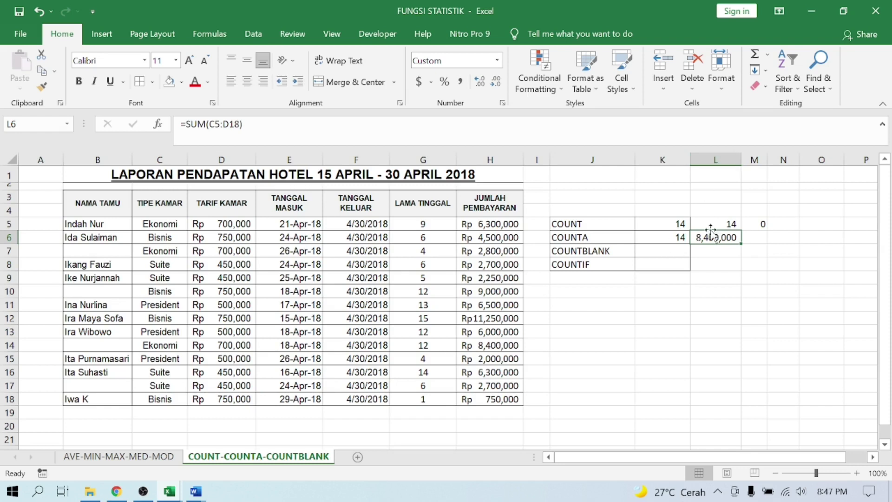
pyautogui.write('=COUNTA(')
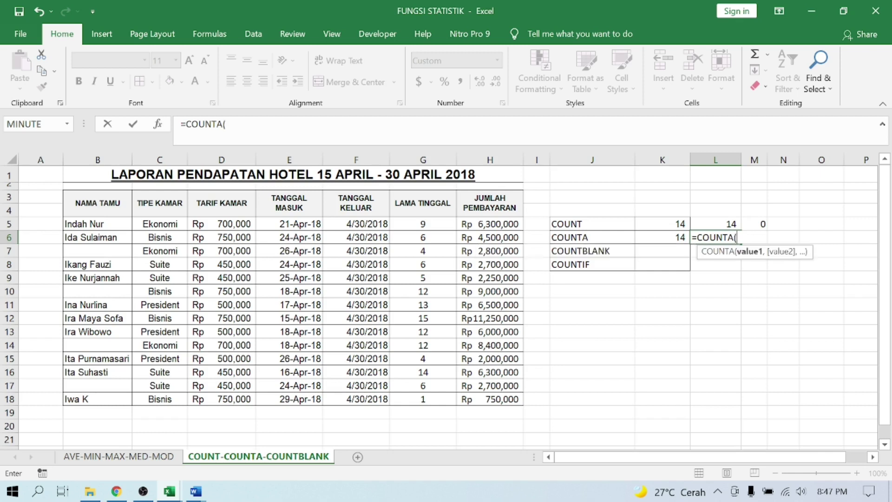
pyautogui.click(168, 223)
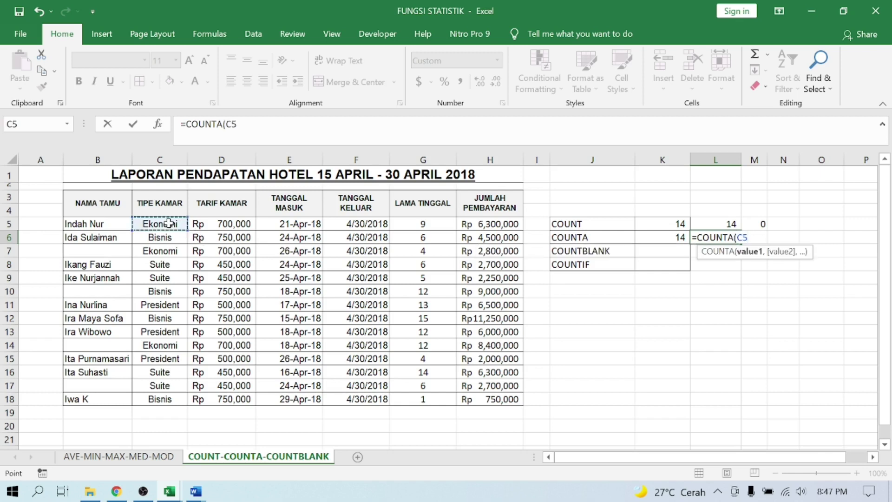
pyautogui.hotkey('ctrl', 'shift', 'Down')
pyautogui.hotkey('shift', 'Right')
pyautogui.write(')')
pyautogui.press('Return')
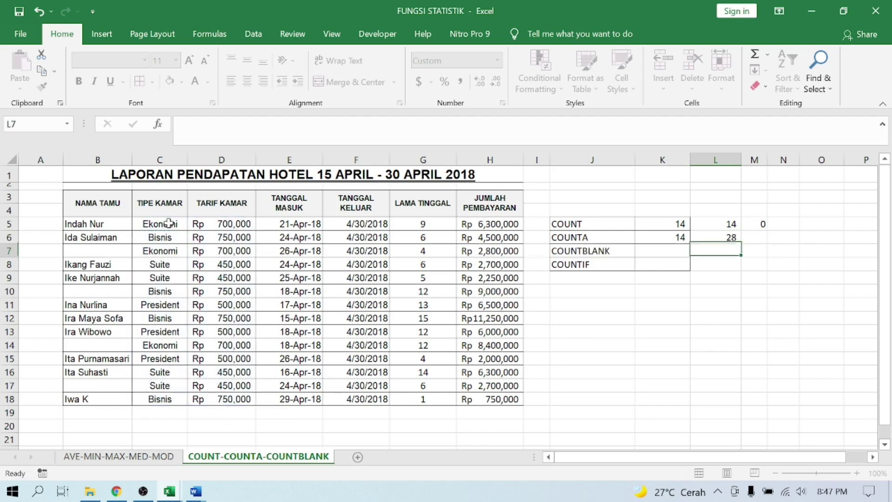
# - Enter =COUNTA(C5:E18) in M6 to count the filled cells from TIPE KAMAR through TANGGAL MASUK
pyautogui.press('Up')
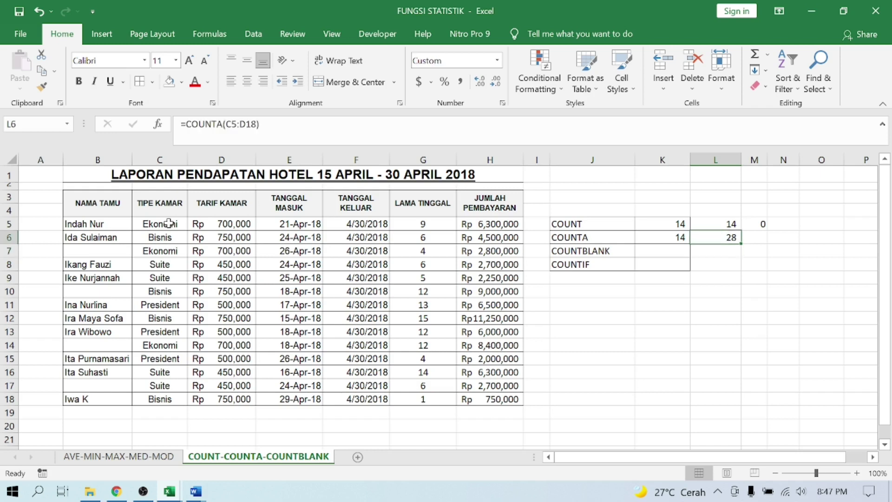
pyautogui.press('Right')
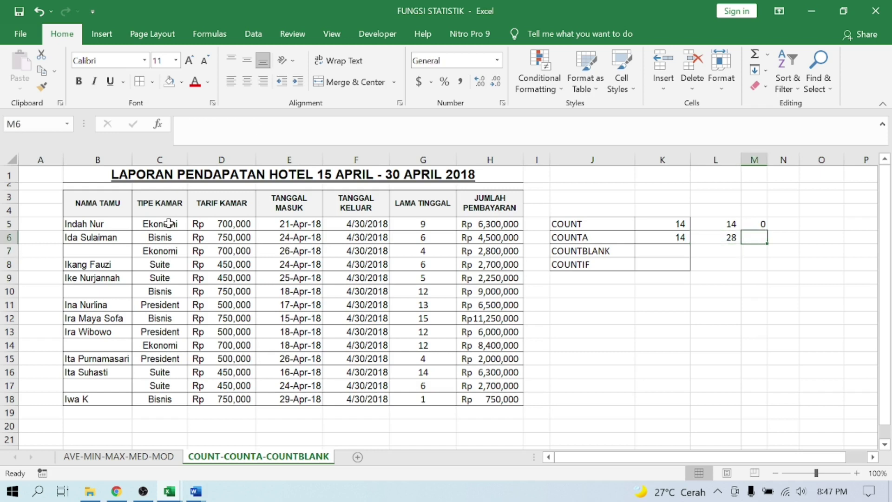
pyautogui.write('=COUN')
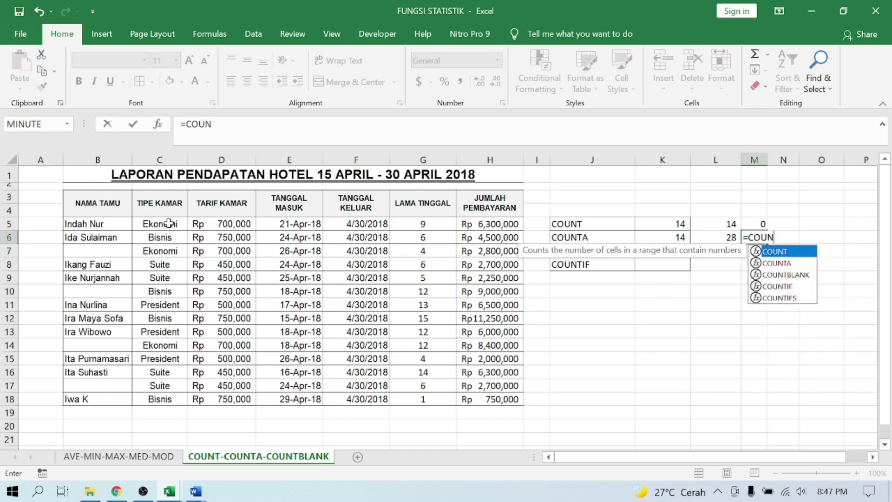
pyautogui.write('TA(')
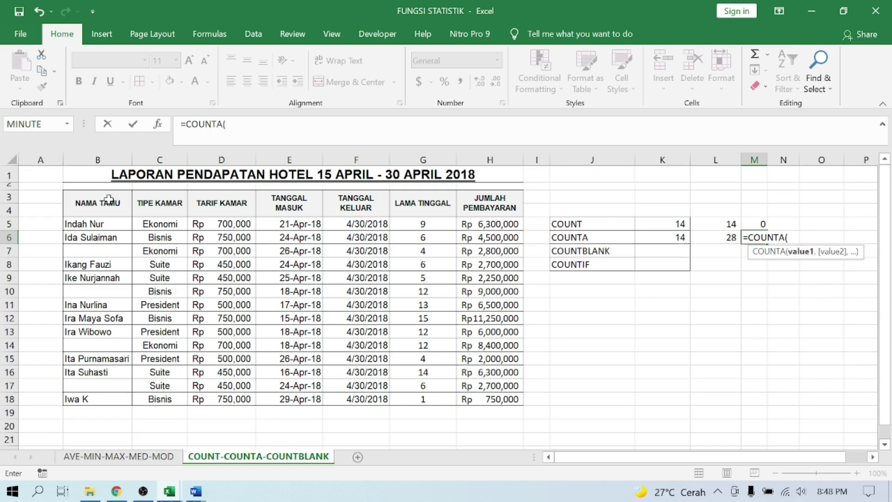
pyautogui.click(161, 223)
pyautogui.hotkey('ctrl', 'shift', 'Down')
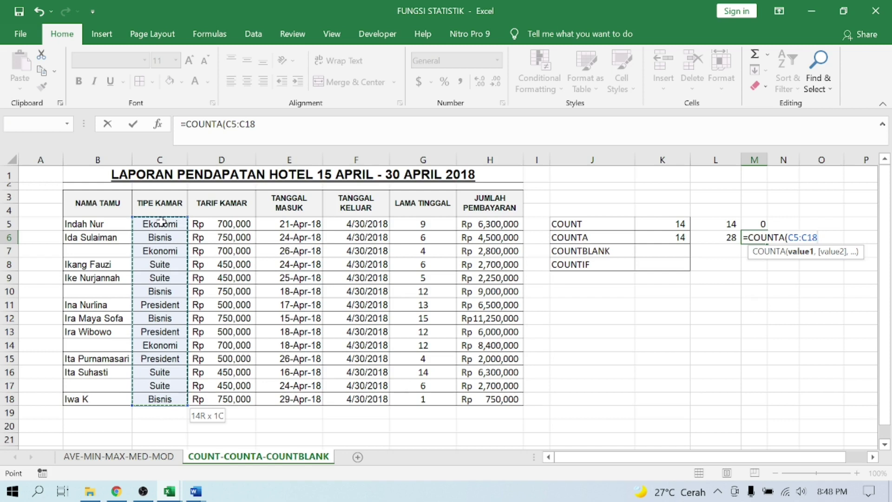
pyautogui.hotkey('shift', 'Right')
pyautogui.hotkey('shift', 'Right')
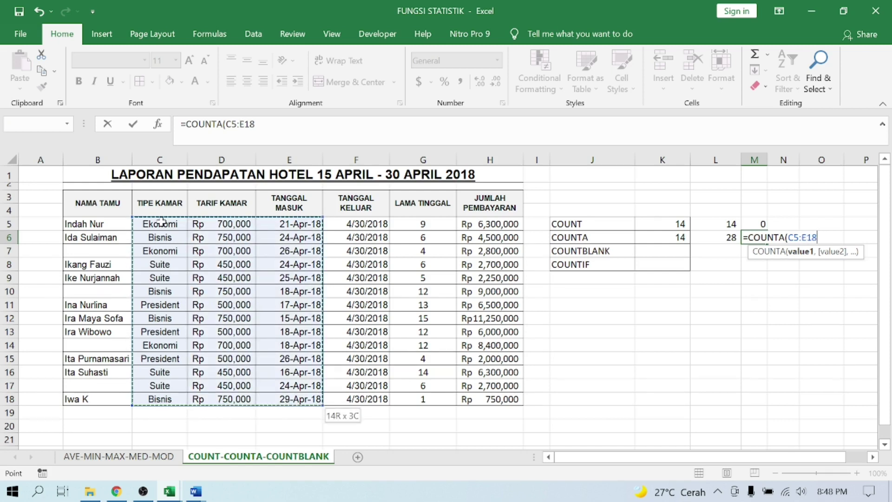
pyautogui.write(')')
pyautogui.press('Return')
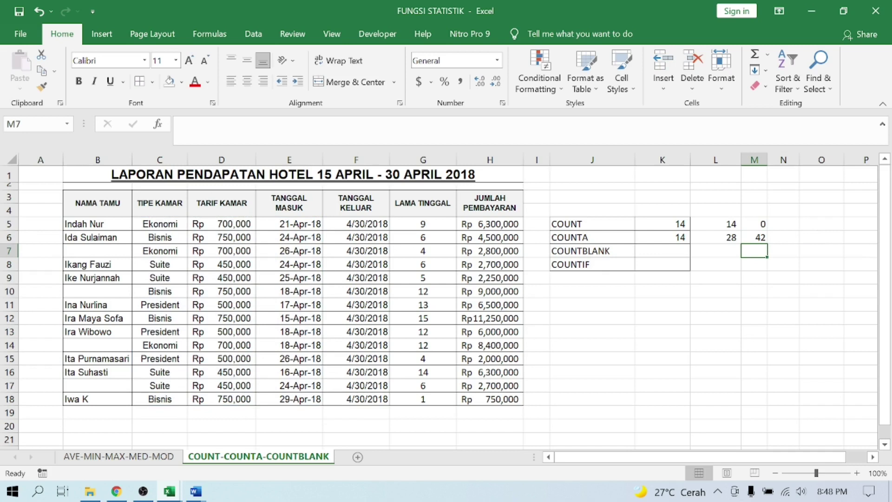
# - Enter =COUNTA(B5:B18) in N6 to count the filled NAMA TAMU cells
pyautogui.click(775, 234)
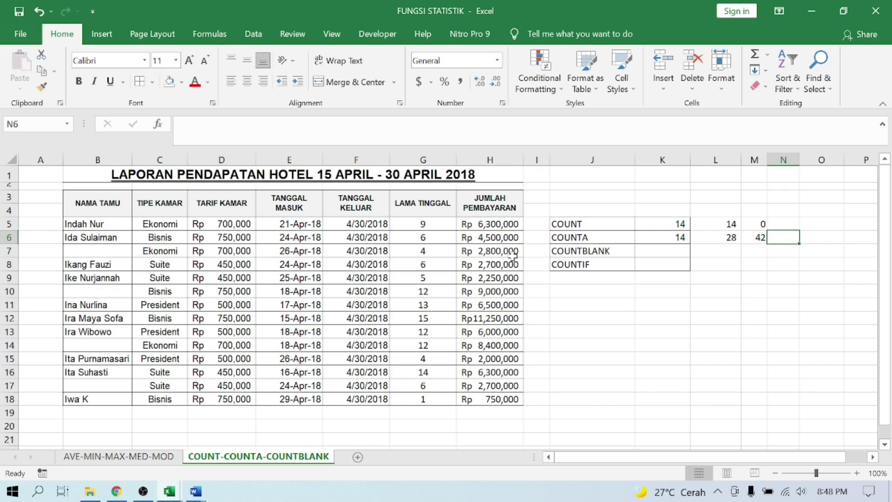
pyautogui.write('=COUNT(')
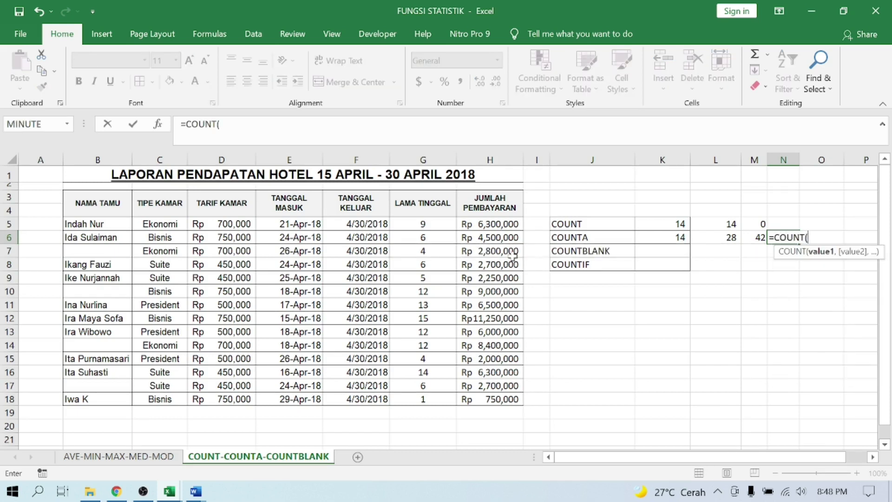
pyautogui.press('BackSpace')
pyautogui.write('A(')
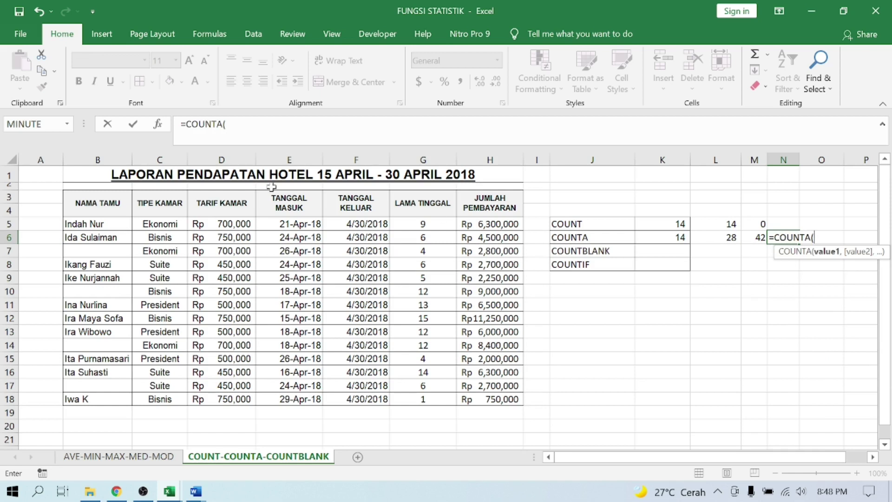
pyautogui.click(109, 224)
pyautogui.moveTo(109, 224); pyautogui.dragTo(116, 399)
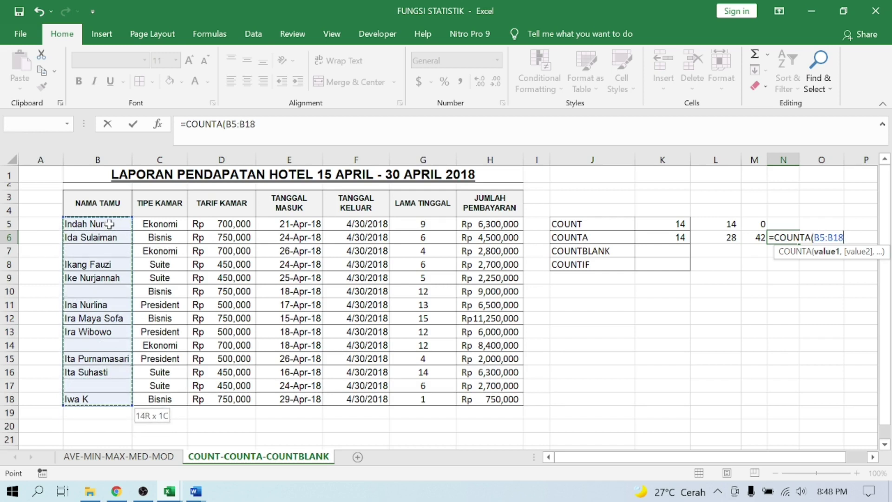
pyautogui.write(')')
pyautogui.press('Return')
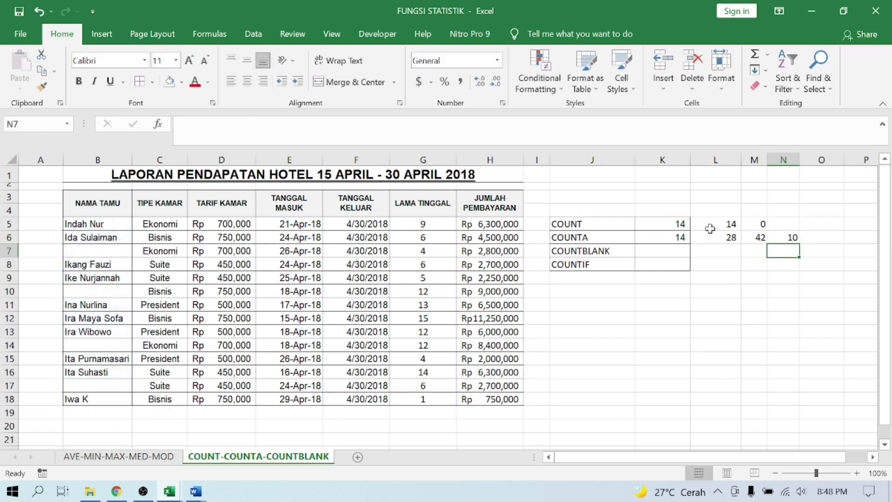
# - Check the COUNTA formula in N6 against the empty NAMA TAMU cells B7, B10, B14 and B17
pyautogui.click(790, 238)
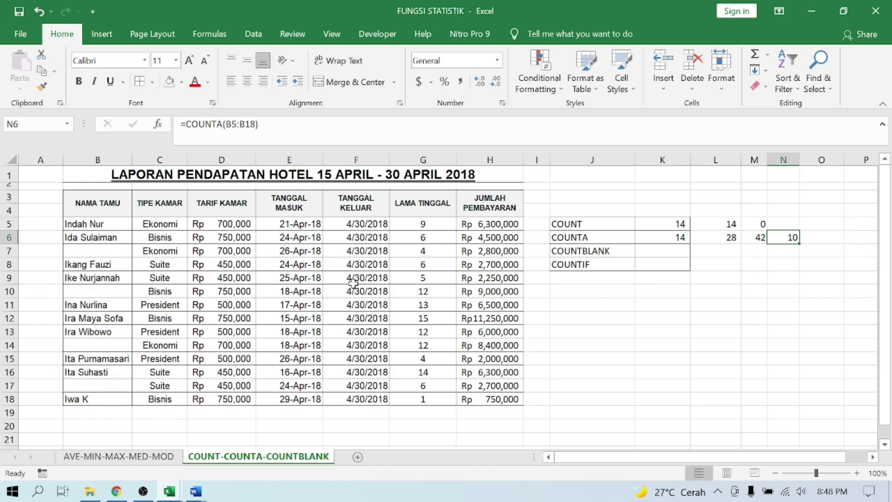
pyautogui.click(99, 249)
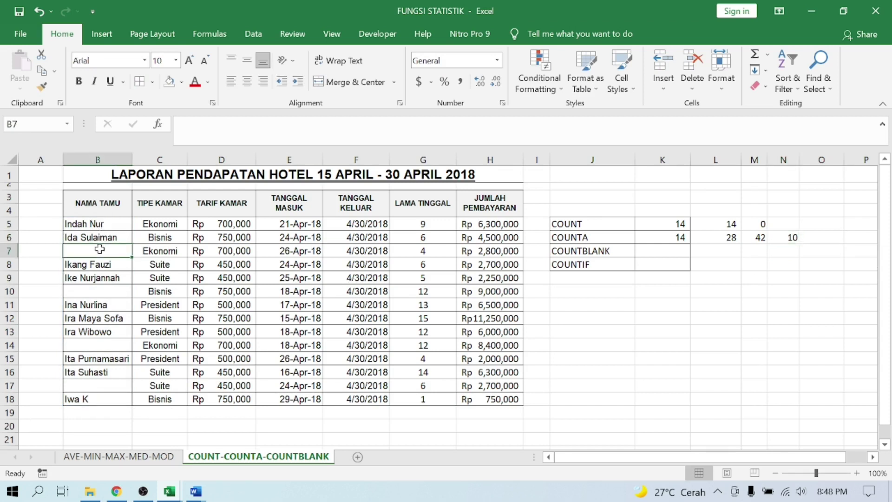
pyautogui.click(117, 292)
pyautogui.click(112, 345)
pyautogui.click(110, 382)
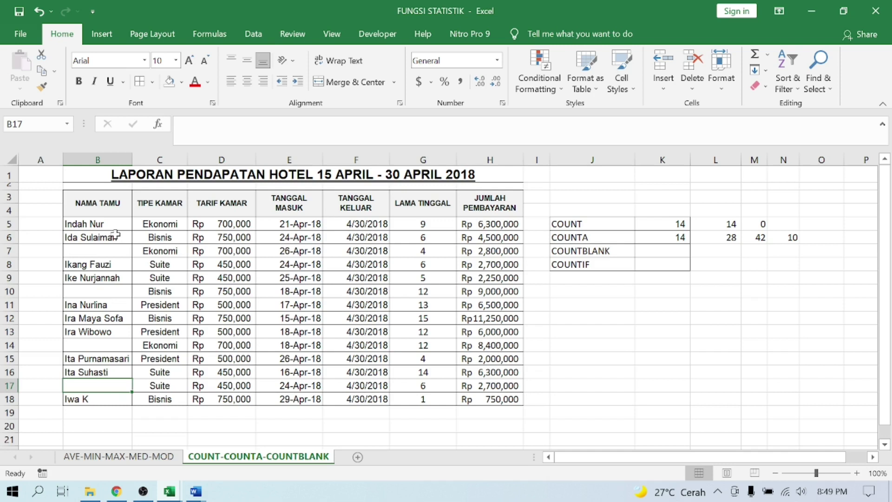
# - Enter =COUNTBLANK(B5:B18) in K7, beside the COUNTBLANK label, to count the empty NAMA TAMU cells
pyautogui.click(648, 250)
pyautogui.write('=')
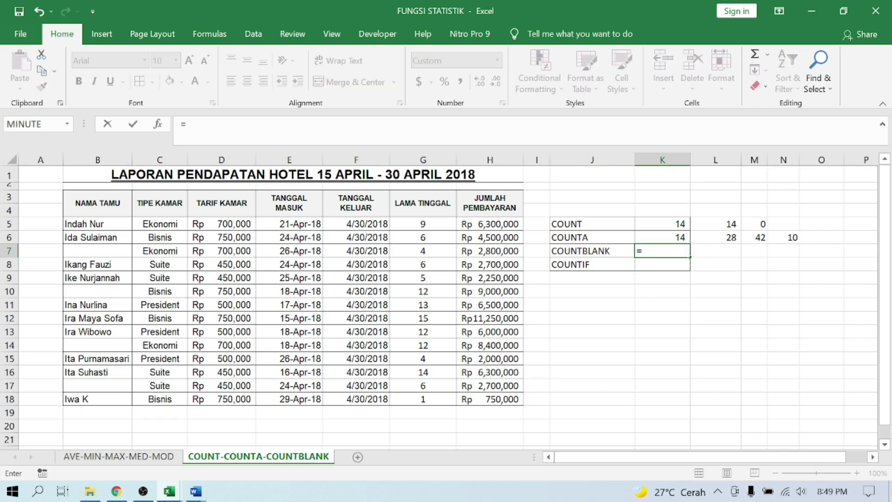
pyautogui.write('COUNTBL')
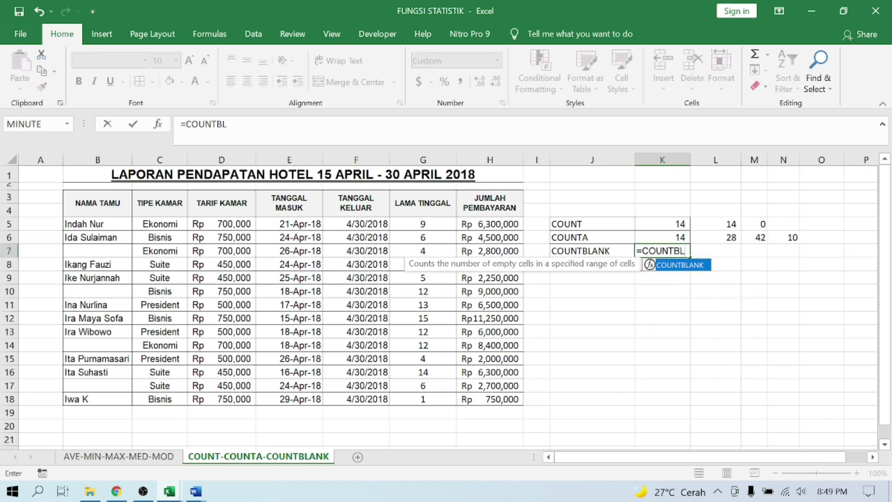
pyautogui.write('ANK(')
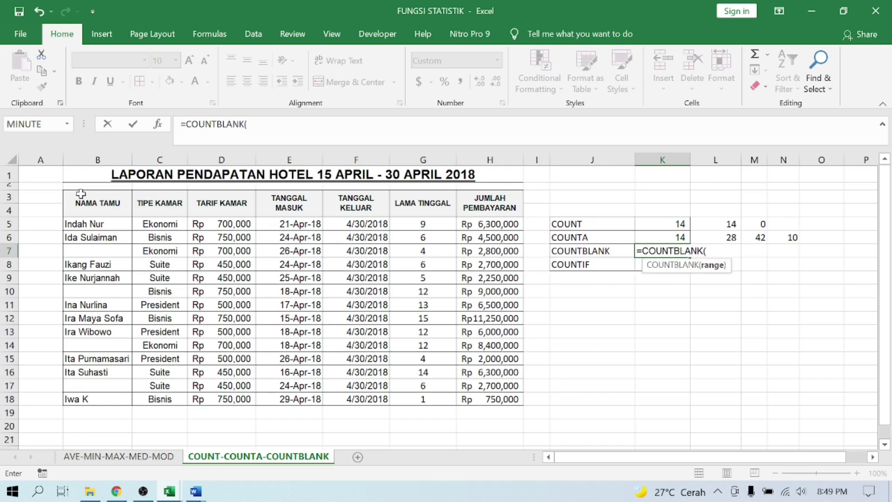
pyautogui.click(80, 226)
pyautogui.moveTo(80, 226); pyautogui.dragTo(98, 399)
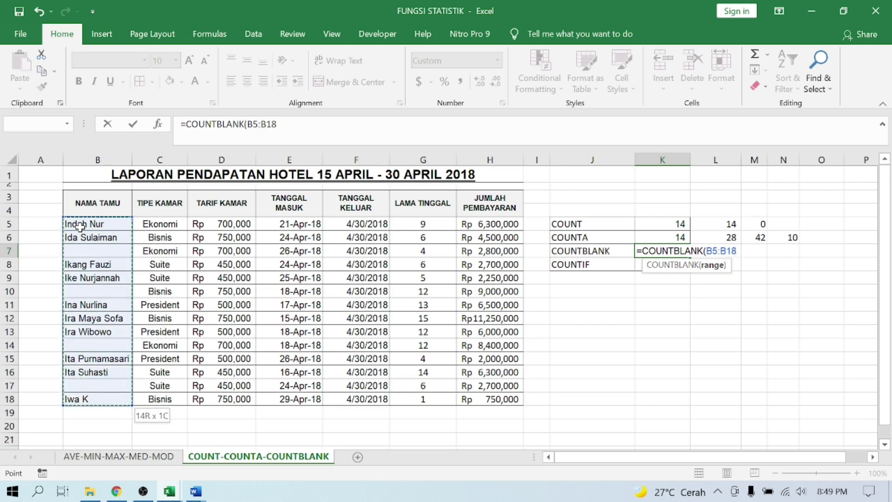
pyautogui.write(')')
pyautogui.press('Return')
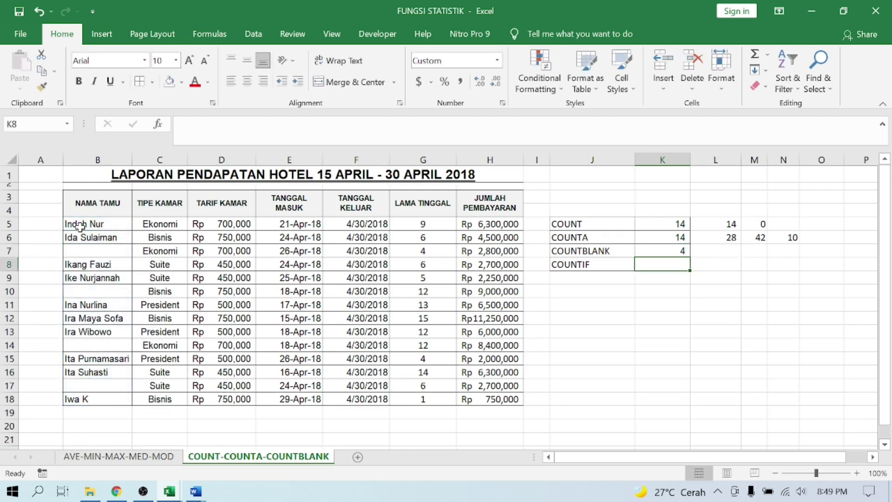
pyautogui.click(679, 253)
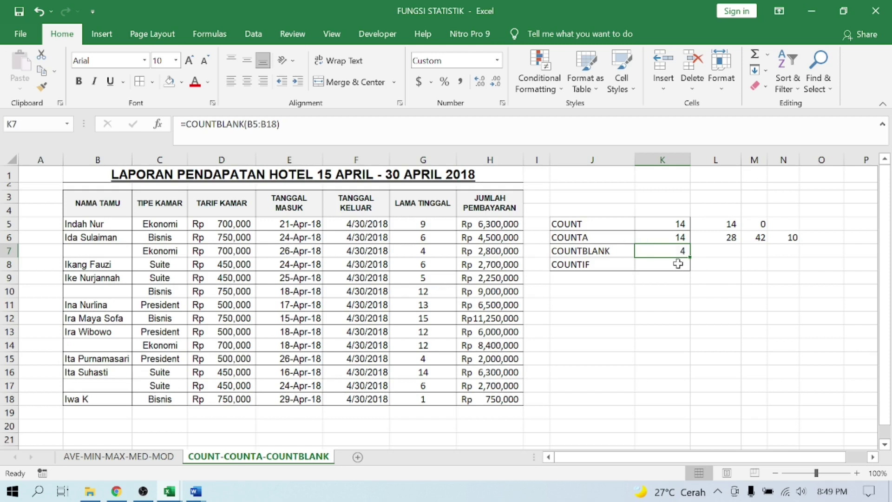
# - Enter =COUNT(C5:C18,"EKONOMI") in K8, beside the COUNTIF label, using the TIPE KAMAR cells as the range
pyautogui.click(678, 263)
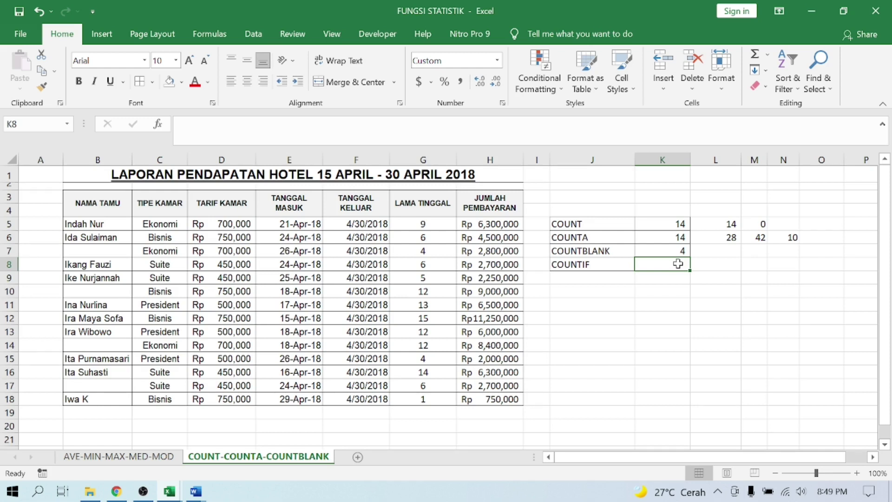
pyautogui.write('=')
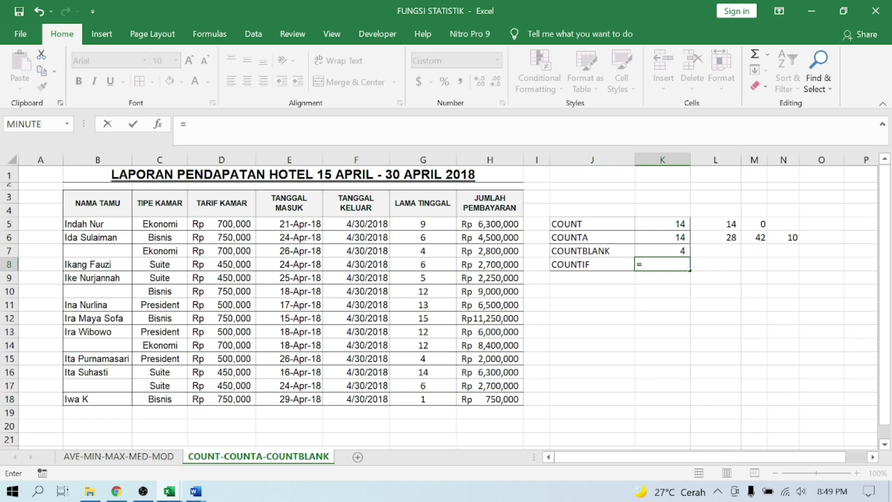
pyautogui.write('COUNT(')
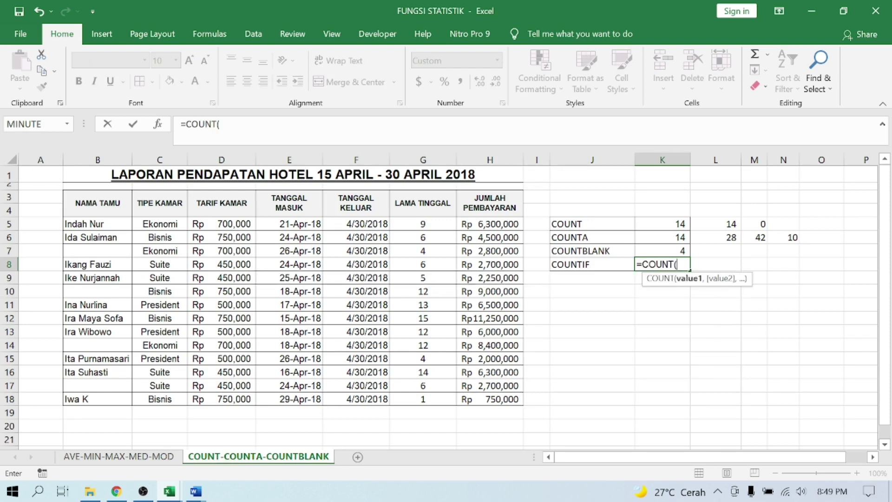
pyautogui.click(178, 223)
pyautogui.hotkey('ctrl', 'shift', 'Down')
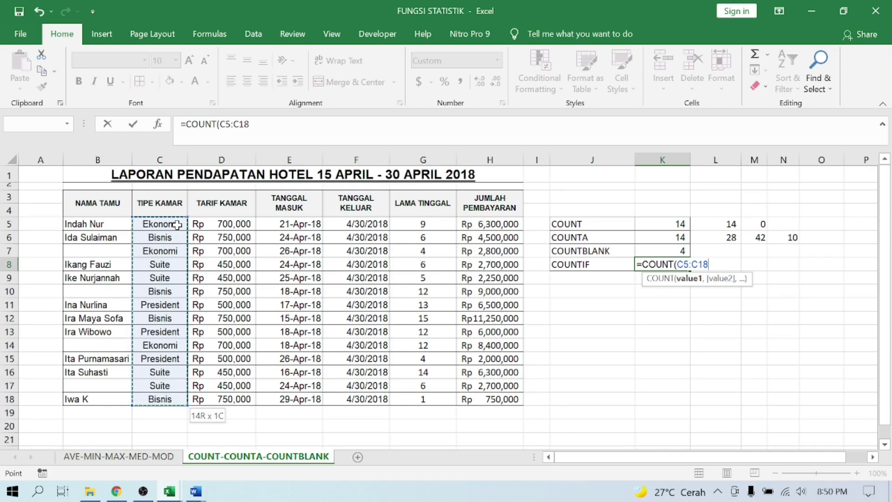
pyautogui.write(',')
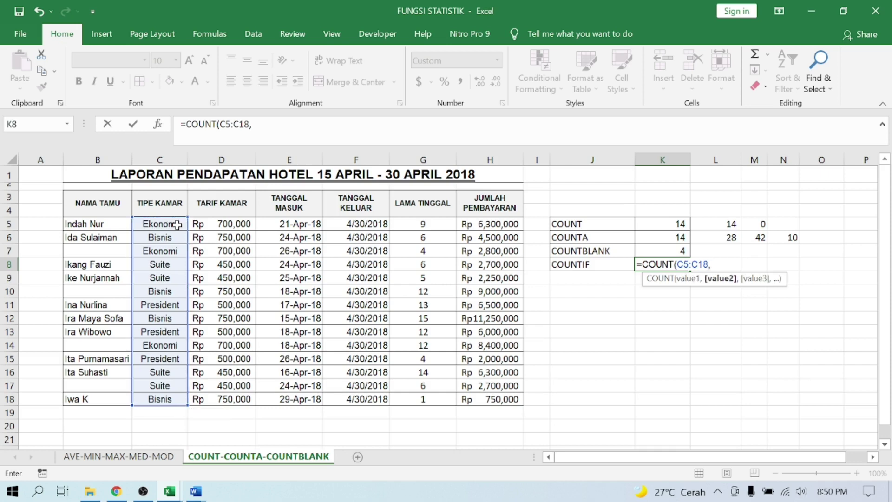
pyautogui.write('"EKONOMI")')
pyautogui.press('Return')
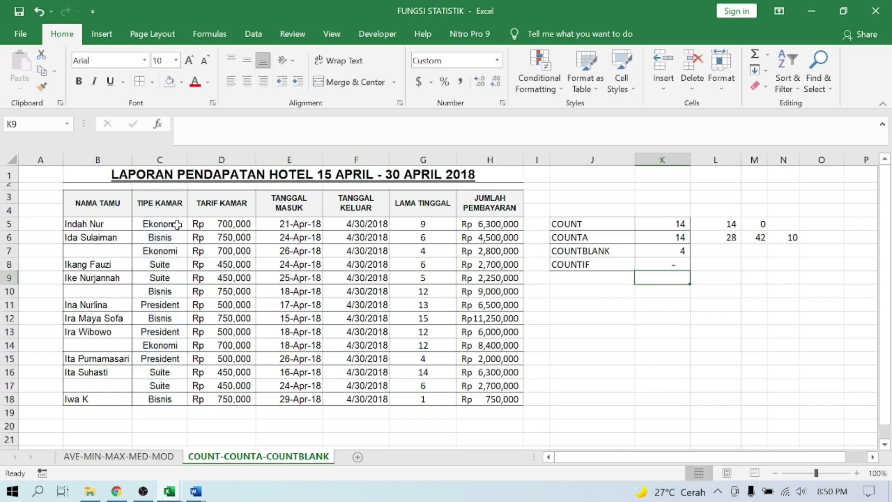
# - Correct the function name in K8 so the formula reads =COUNTIF(C5:C18,"EKONOMI")
pyautogui.press('Up')
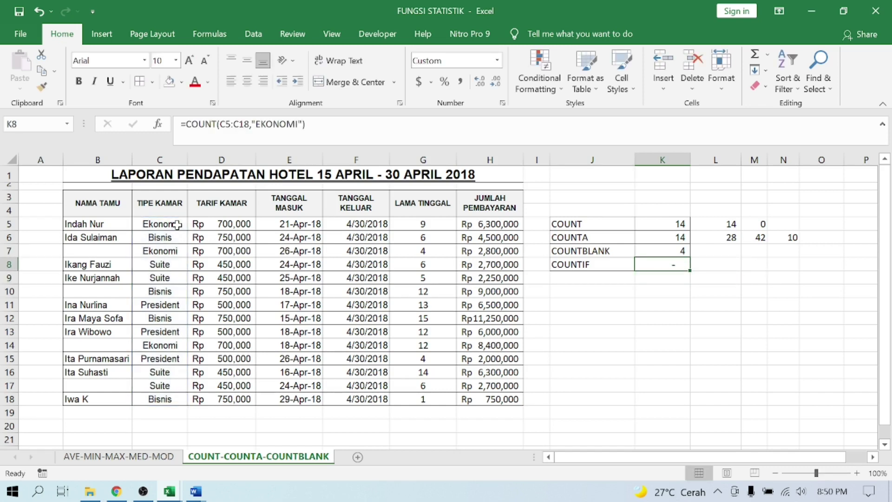
pyautogui.click(217, 124)
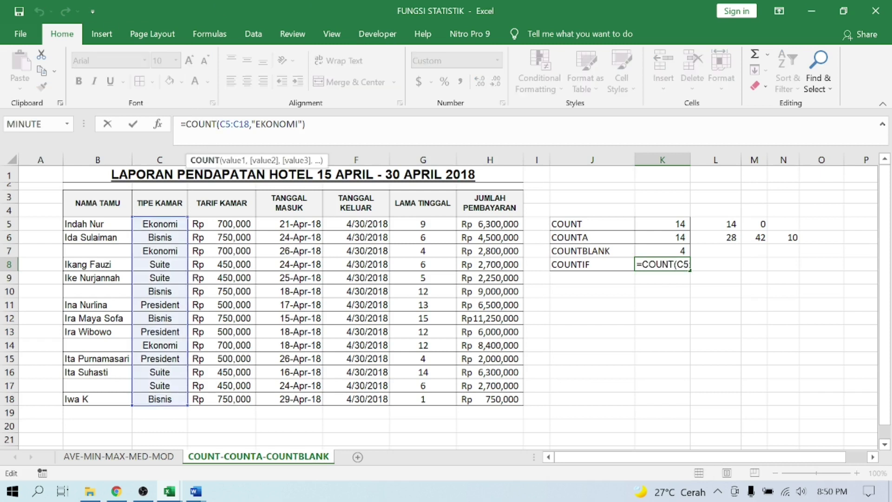
pyautogui.write('IF')
pyautogui.press('Return')
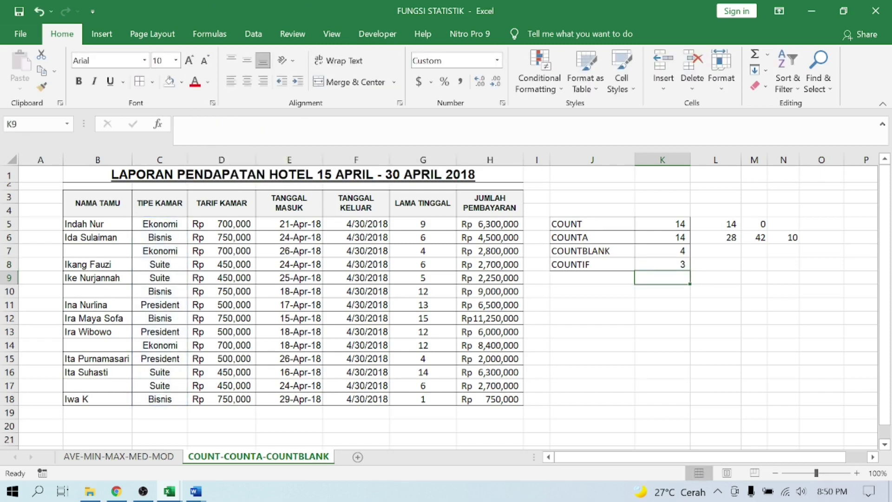
pyautogui.press('Up')
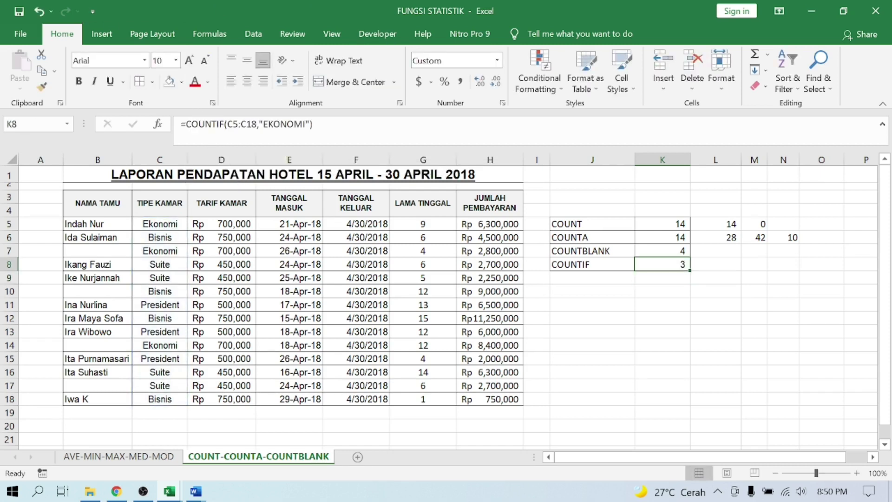
# - Check the COUNTIF result in K8 against the Ekonomi entries in the TIPE KAMAR column, going through to C18
pyautogui.click(179, 222)
pyautogui.click(174, 251)
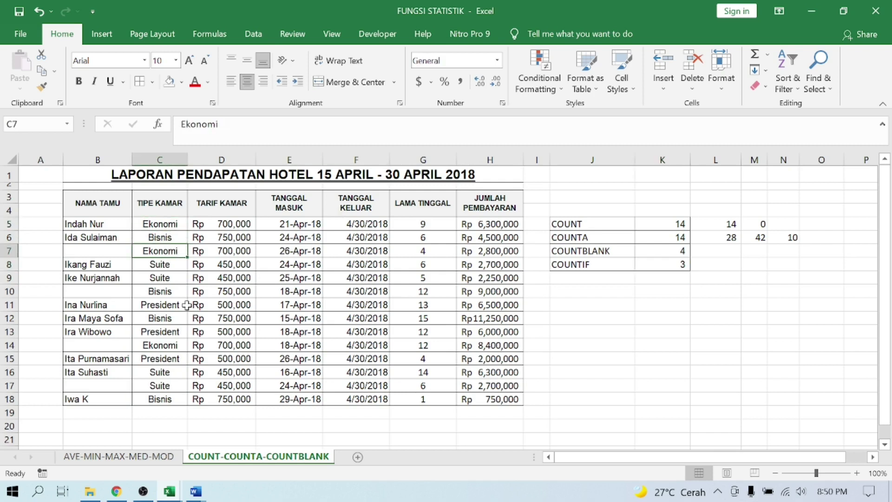
pyautogui.press('Down')
pyautogui.press('Down')
pyautogui.press('Down')
pyautogui.press('Down')
pyautogui.press('Down')
pyautogui.press('Down')
pyautogui.press('Down')
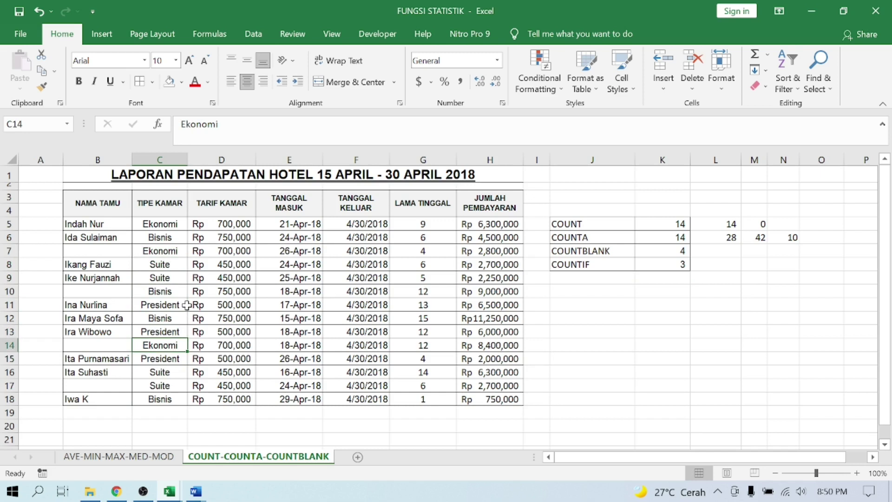
pyautogui.press('Down')
pyautogui.press('Down')
pyautogui.press('Down')
pyautogui.press('Down')
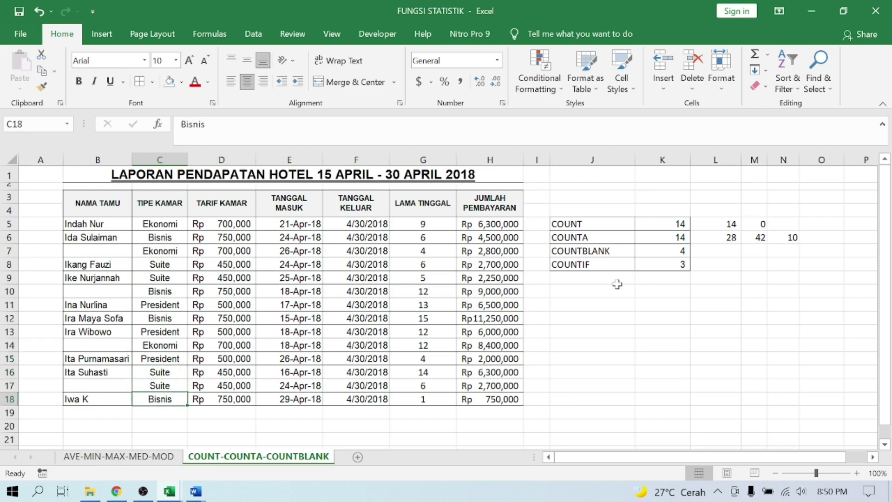
# - Enter =COUNTIF(C5:C18,"BISNIS") in L8 to count the Bisnis rooms in the TIPE KAMAR column
pyautogui.click(707, 264)
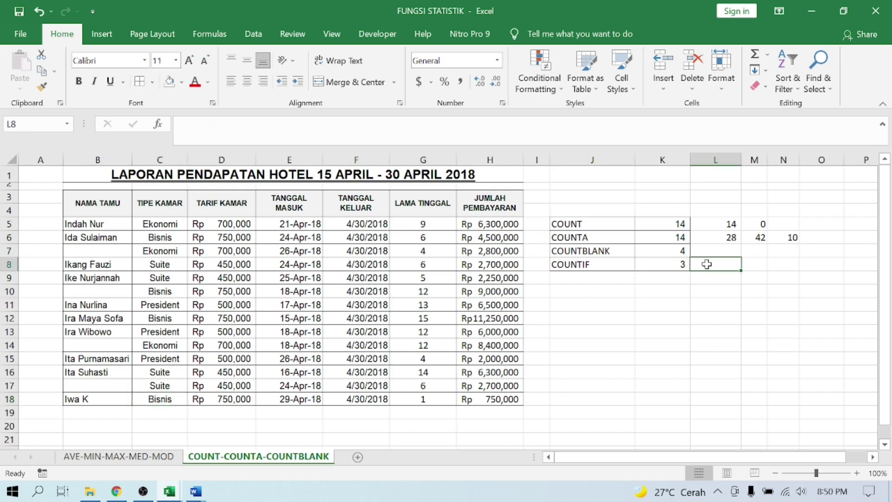
pyautogui.write('=')
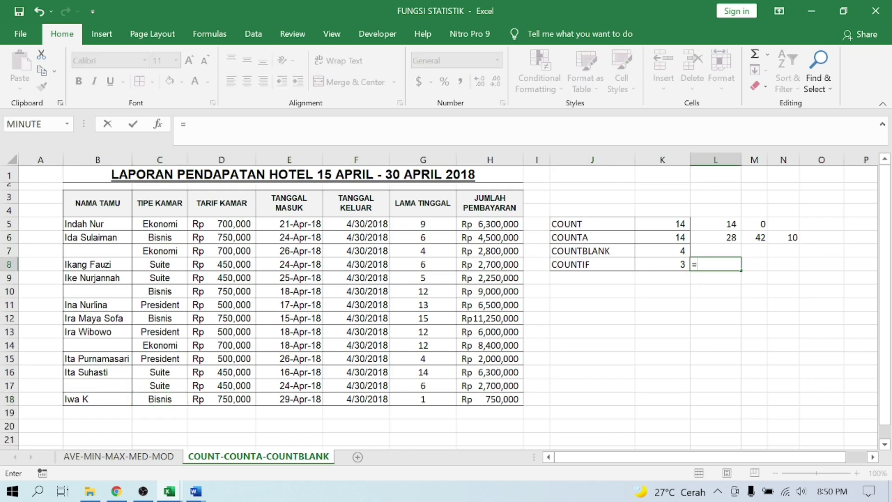
pyautogui.write('COU')
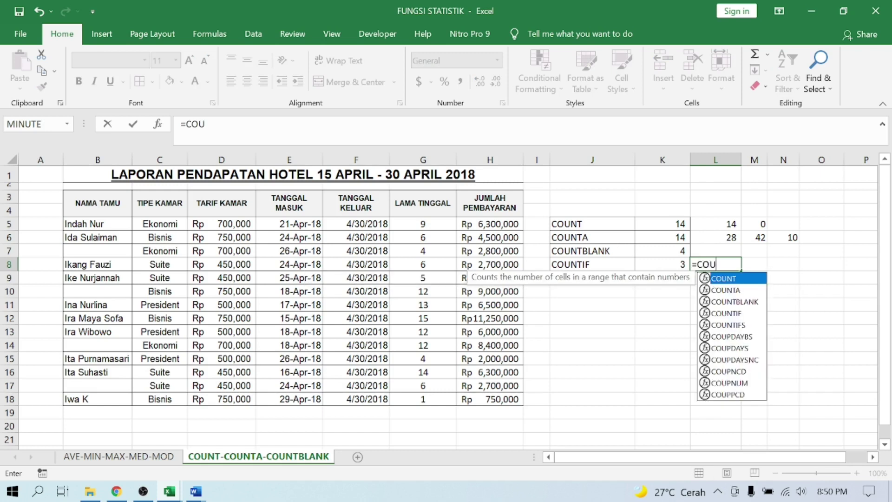
pyautogui.write('NTIF(')
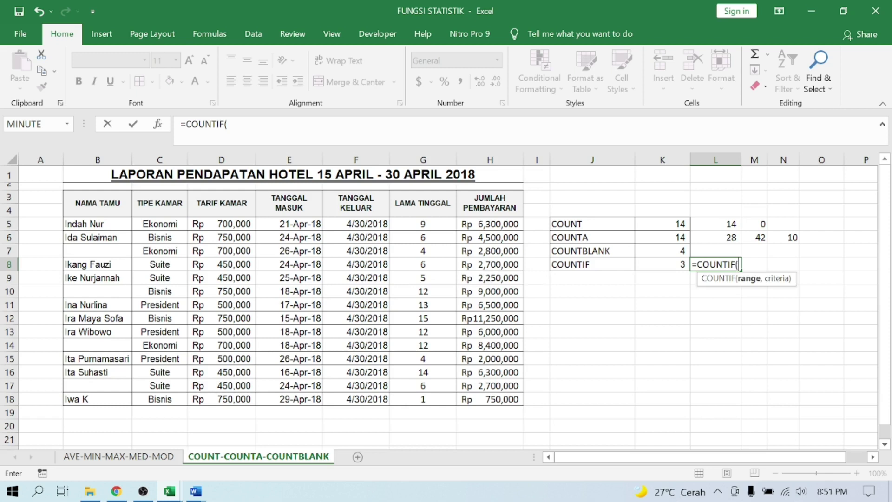
pyautogui.click(175, 224)
pyautogui.hotkey('ctrl', 'shift', 'Down')
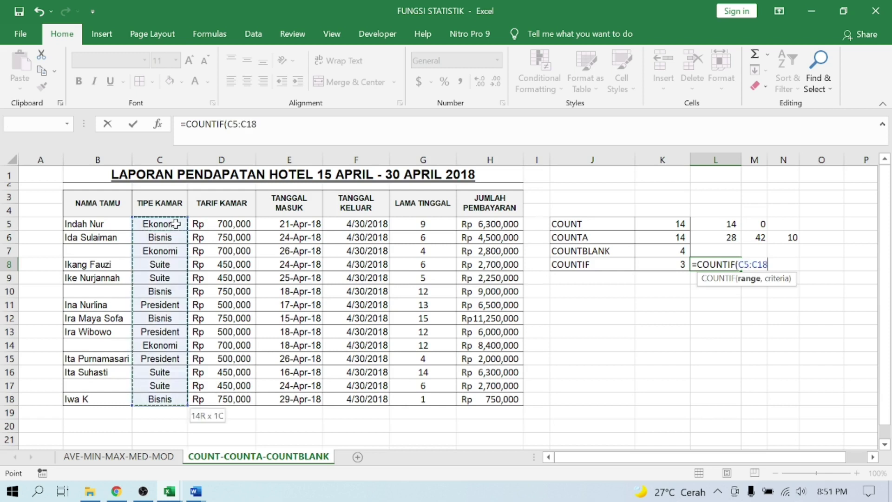
pyautogui.write(',')
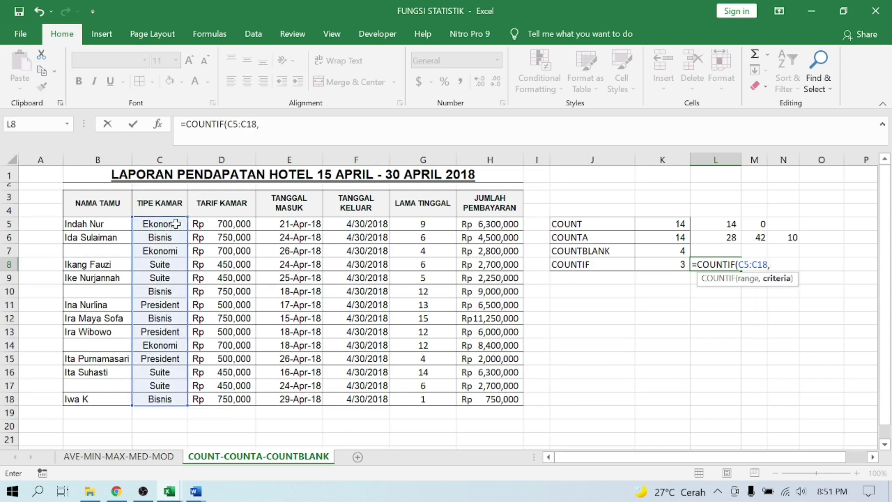
pyautogui.write('"BISNIS"')
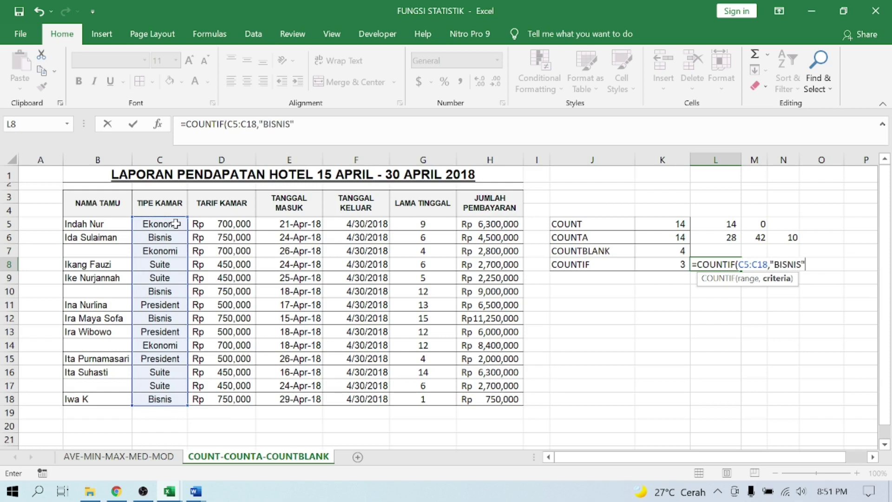
pyautogui.write(')')
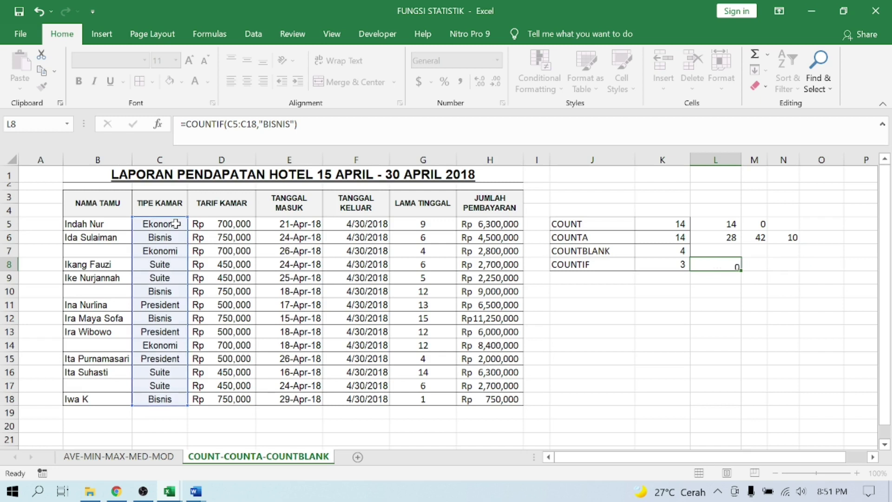
pyautogui.press('Return')
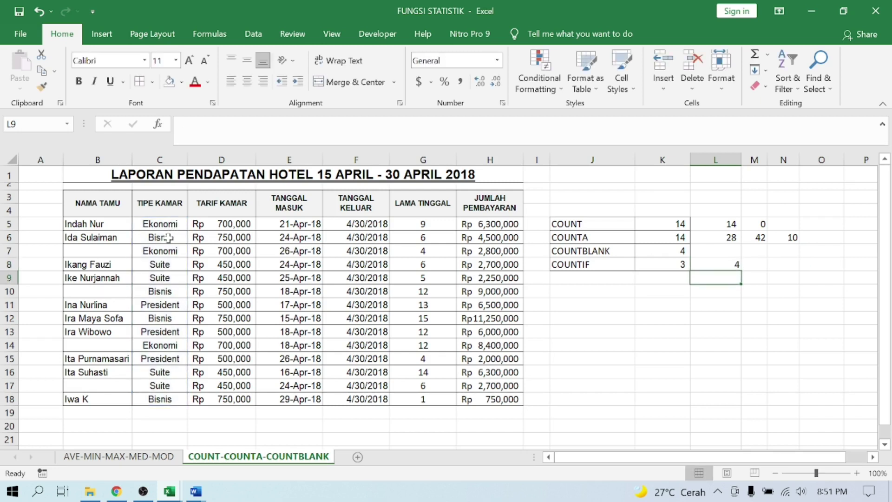
# - Check the COUNTIF result in L8 against the Bisnis cells C6, C10, C12 and C18
pyautogui.click(167, 237)
pyautogui.click(166, 291)
pyautogui.click(167, 331)
pyautogui.click(167, 320)
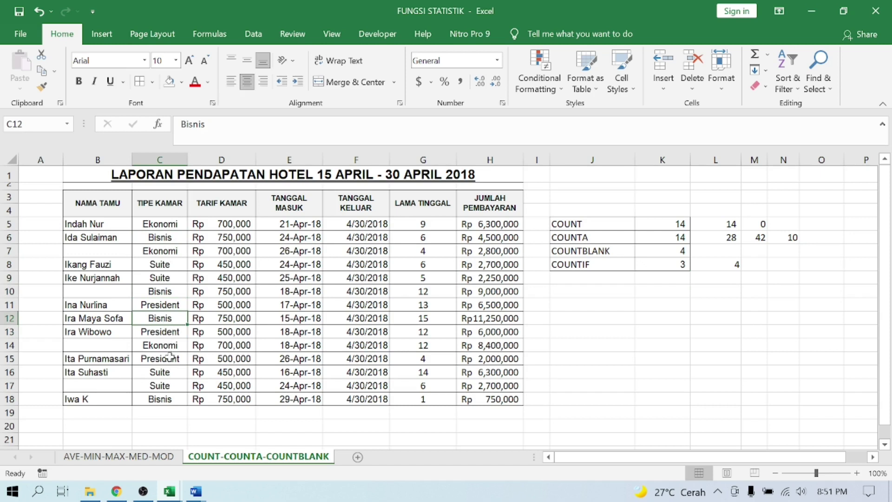
pyautogui.click(169, 400)
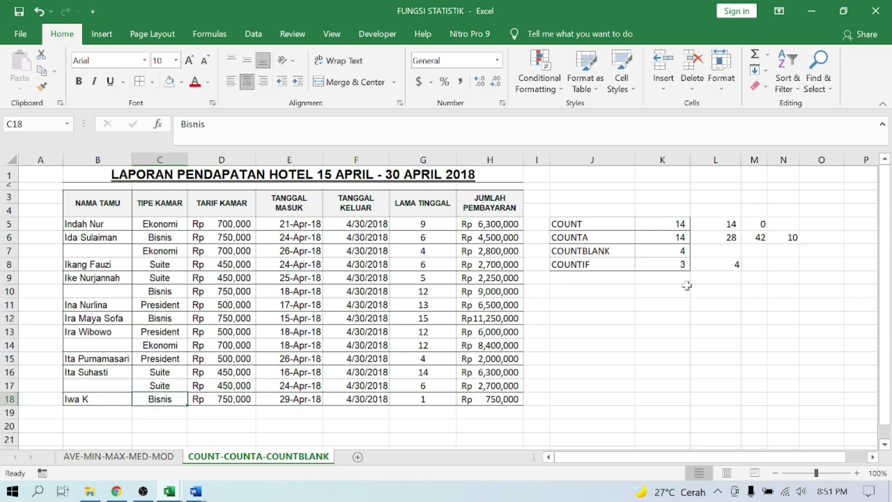
# - Enter =COUNTIF(D5:D18,700000) in M8 to count the TARIF KAMAR cells equal to 700,000
pyautogui.click(753, 263)
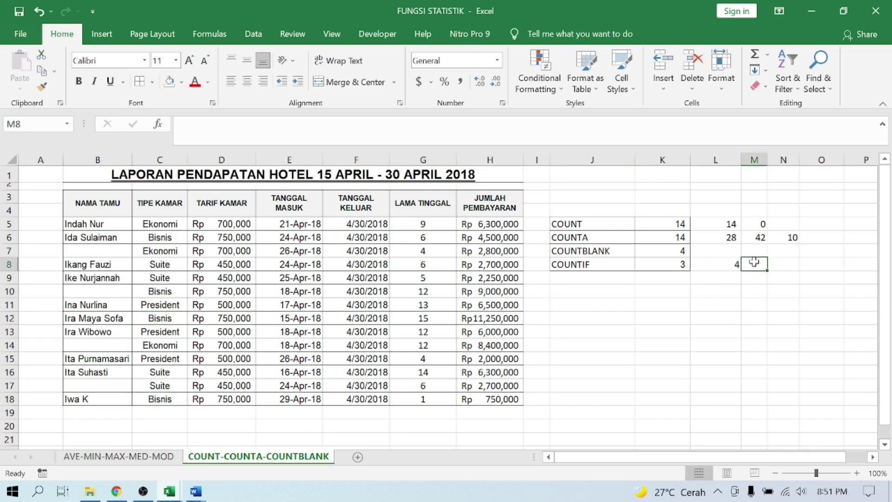
pyautogui.write('=')
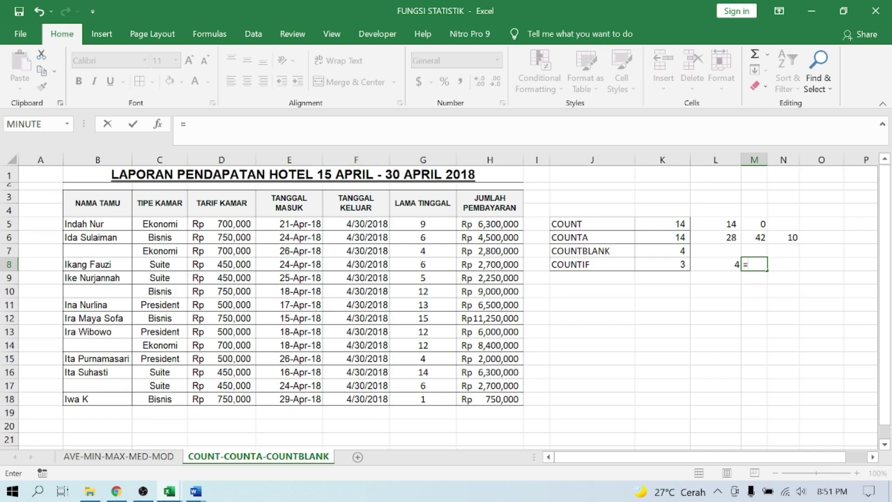
pyautogui.write('COU')
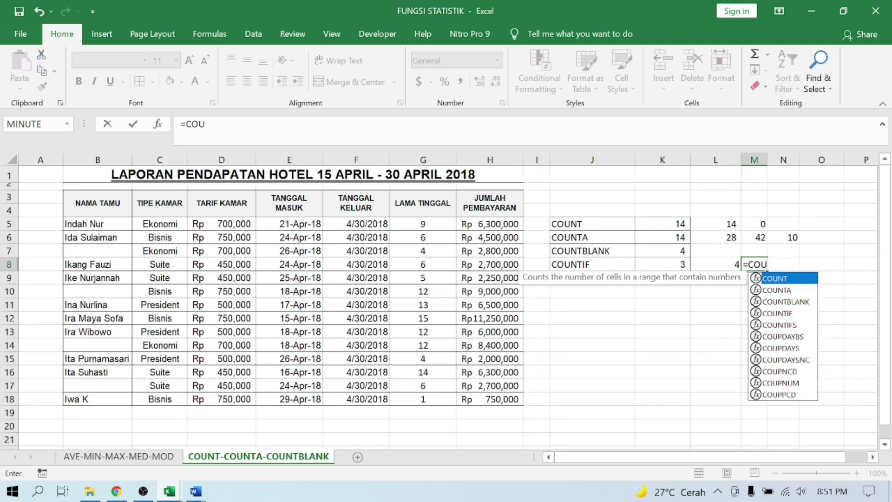
pyautogui.write('NTIF(')
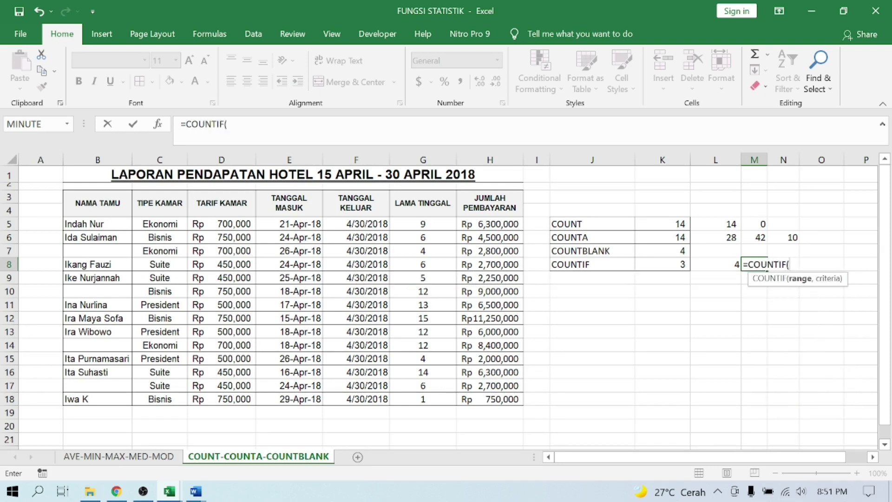
pyautogui.click(250, 220)
pyautogui.moveTo(249, 220); pyautogui.dragTo(246, 399)
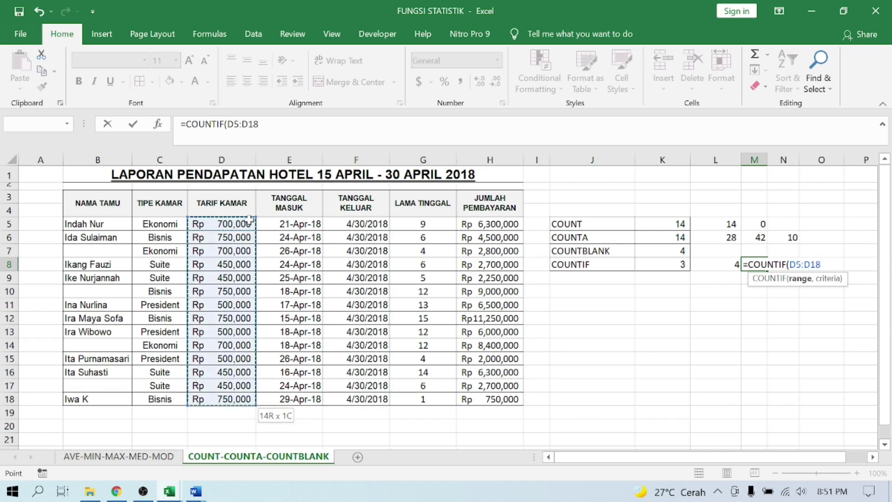
pyautogui.write(',')
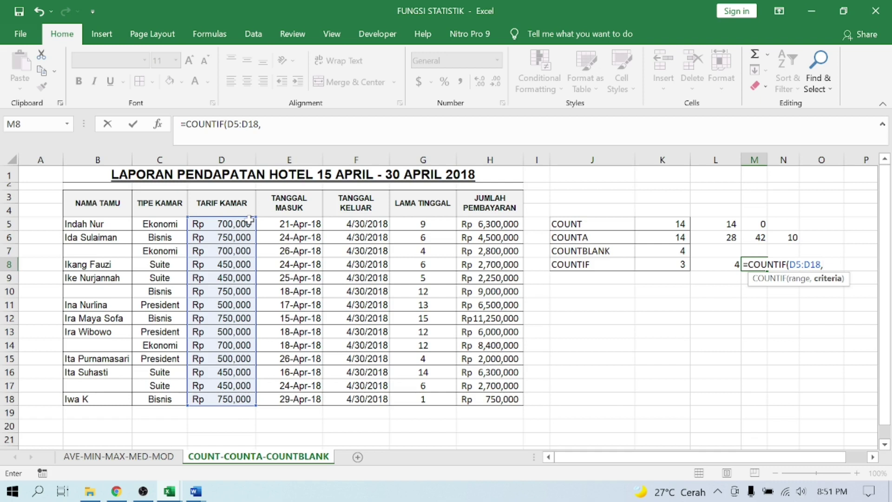
pyautogui.write('700000')
pyautogui.write(')')
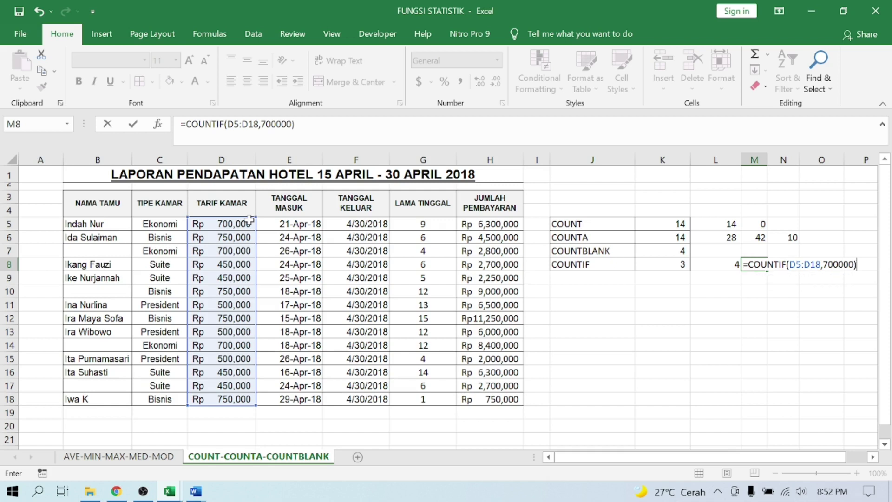
pyautogui.press('Return')
pyautogui.press('Up')
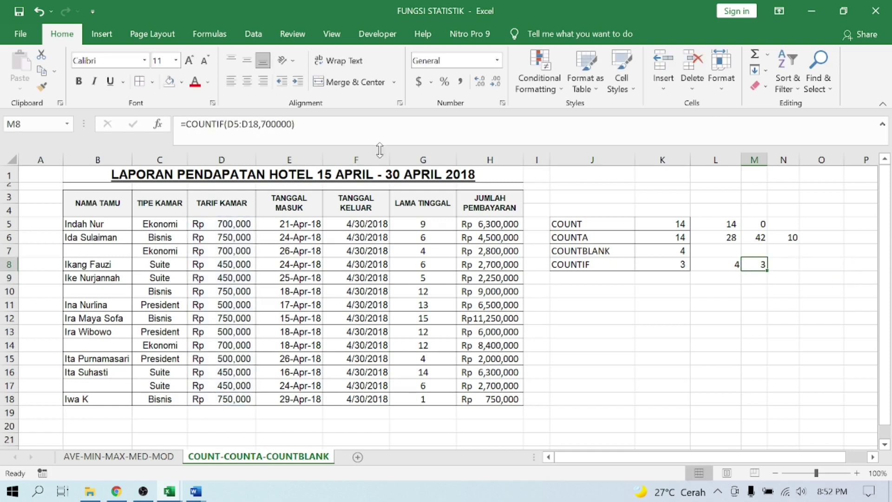